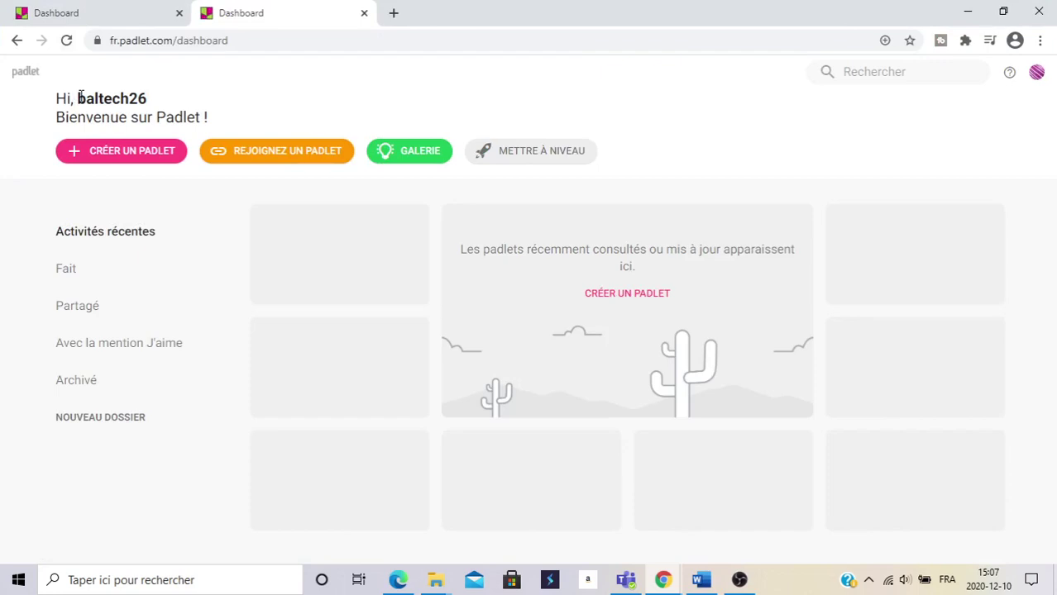
Step: Create a new blank padlet with the Mur layout
left_click_drag(79, 97, 130, 99)
left_click(166, 99)
left_click(97, 158)
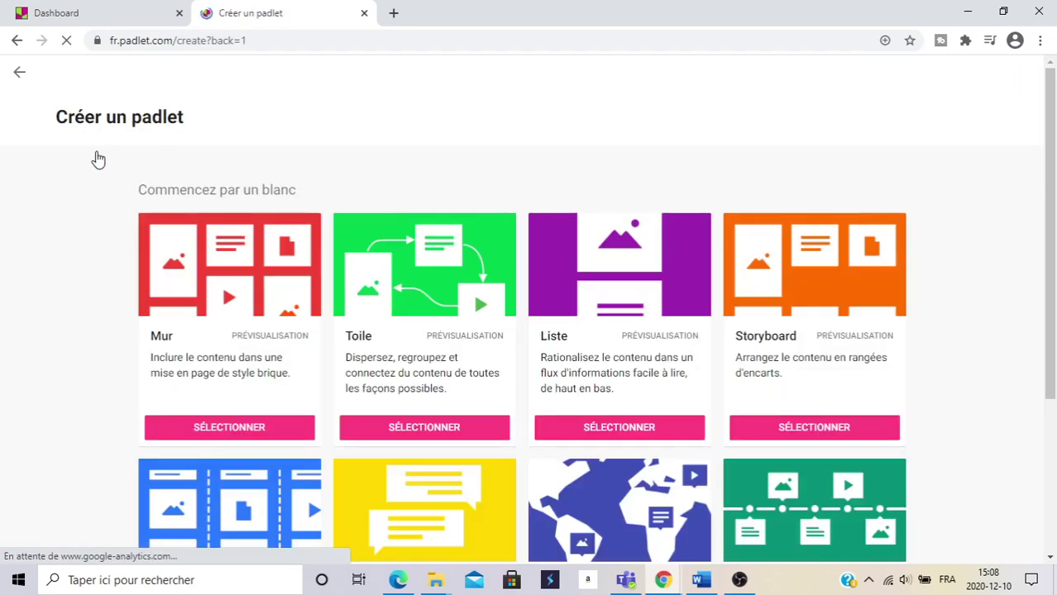
scroll(392, 150, "down", 1)
scroll(392, 150, "down", 2)
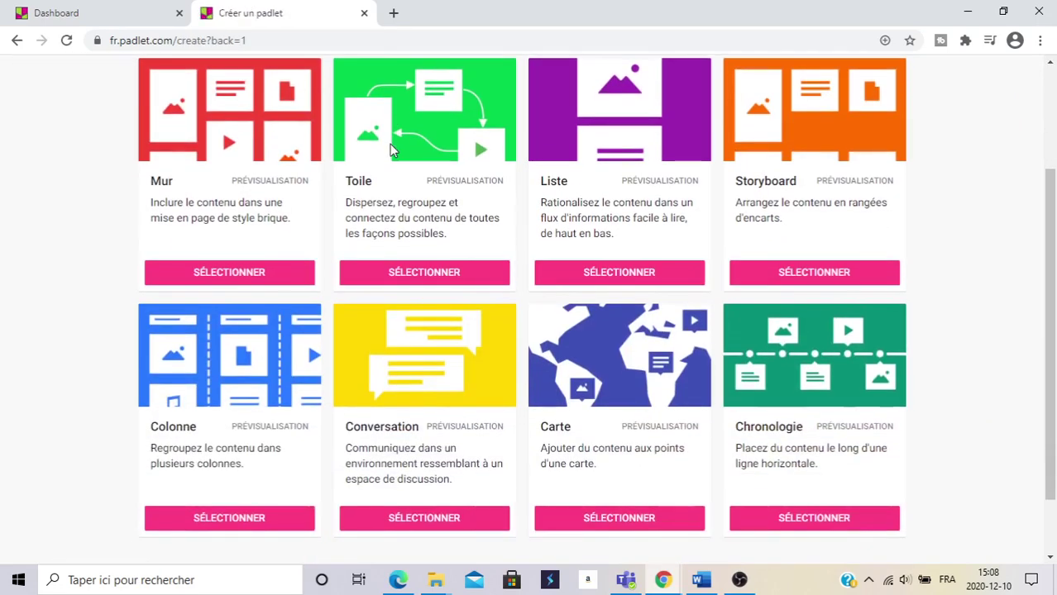
scroll(650, 119, "up", 1)
scroll(650, 118, "up", 1)
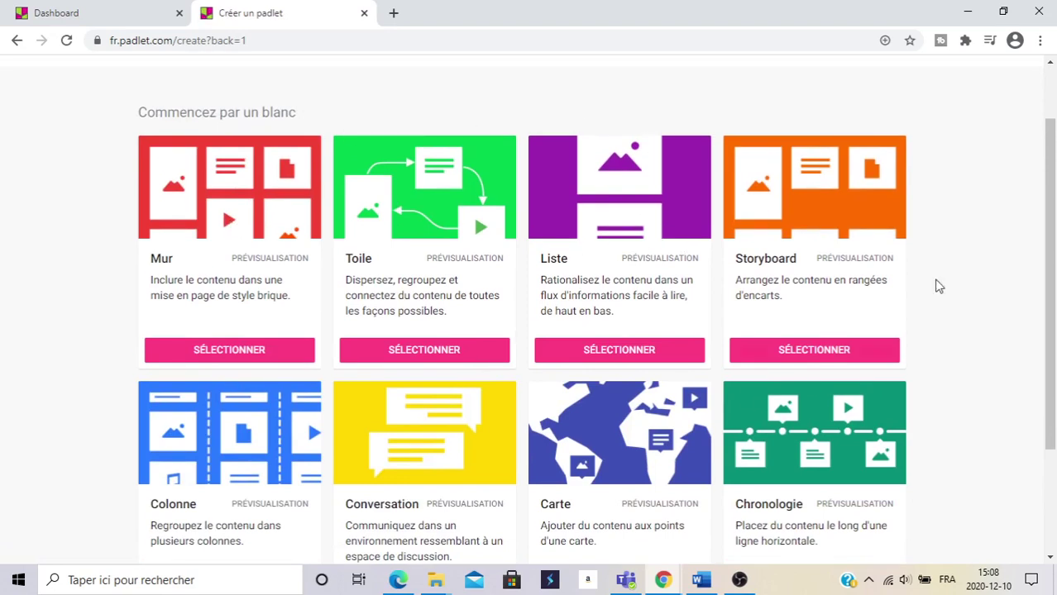
left_click(216, 355)
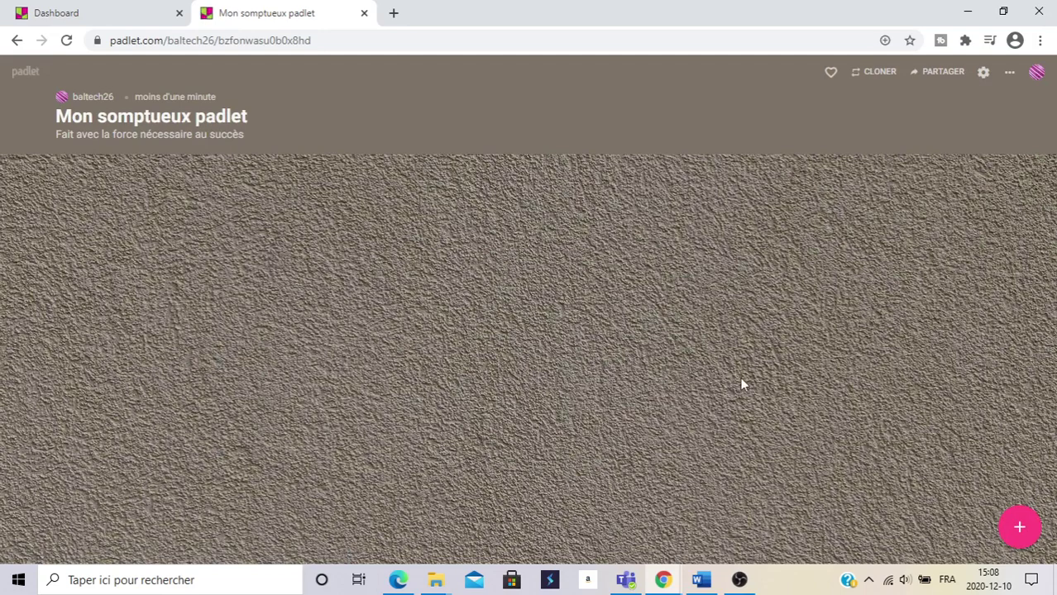
Step: Open the padlet's settings and replace its title with "Cours informatique"
left_click(984, 74)
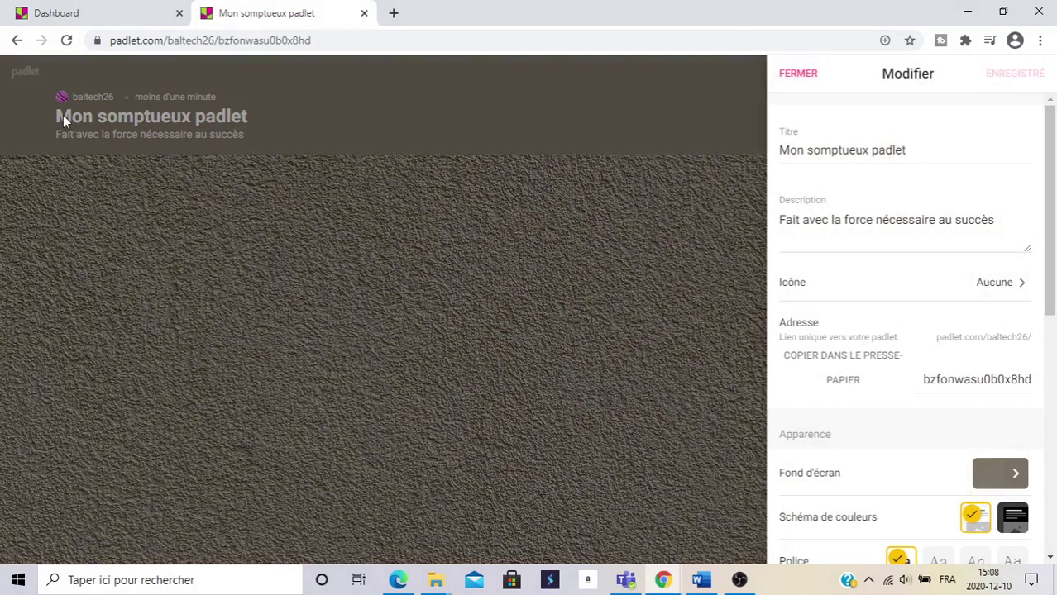
left_click(921, 148)
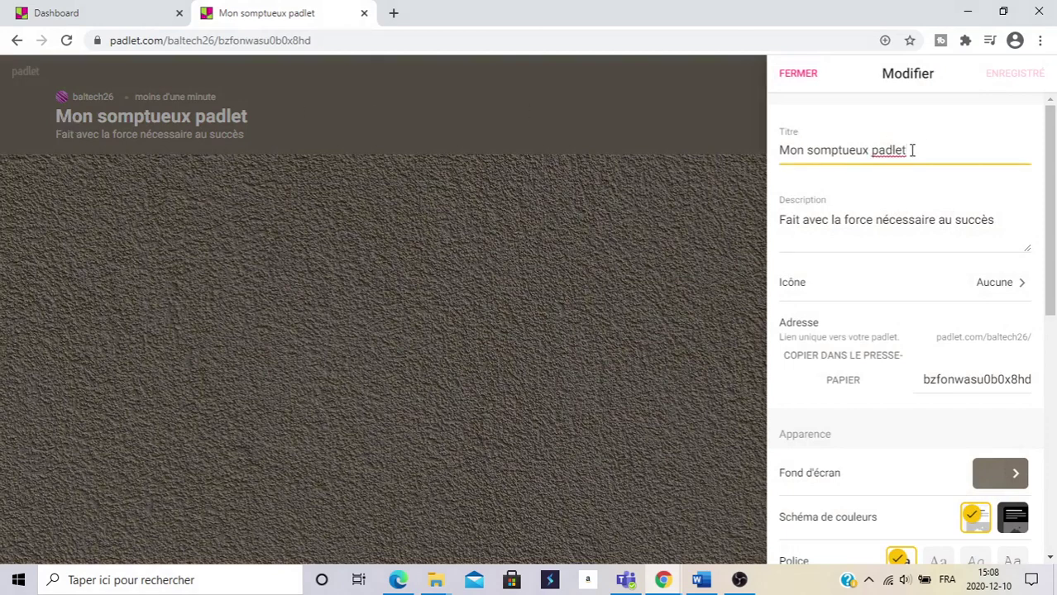
key("BackSpace")
key("BackSpace")
key("BackSpace")
key("BackSpace")
key("BackSpace")
key("BackSpace")
key("BackSpace")
key("BackSpace")
key("BackSpace")
key("BackSpace")
key("BackSpace")
key("BackSpace")
key("BackSpace")
key("BackSpace")
key("BackSpace")
key("BackSpace")
key("BackSpace")
key("BackSpace")
key("BackSpace")
key("BackSpace")
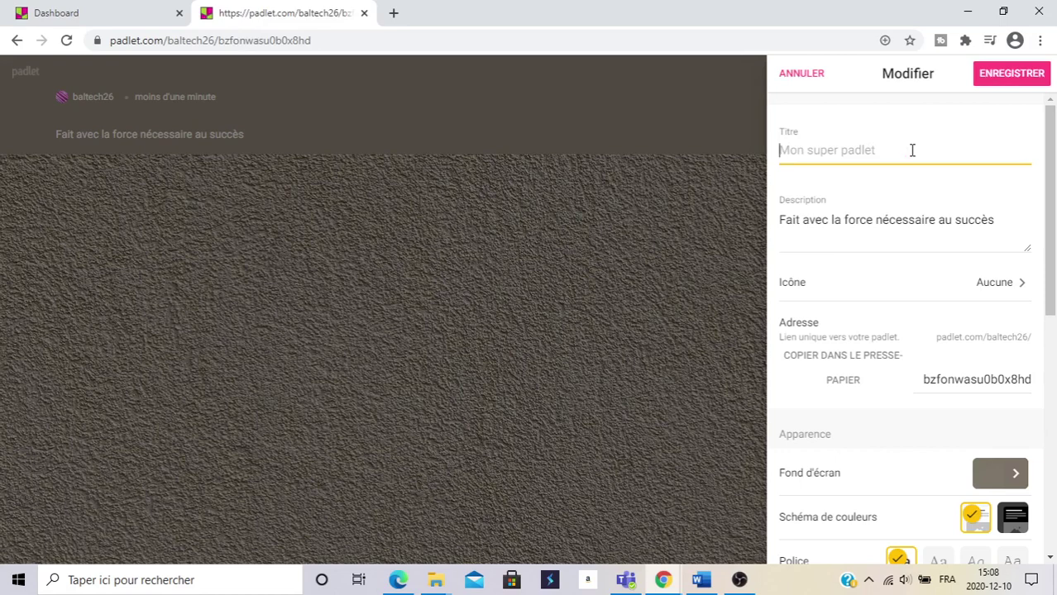
type("Cours")
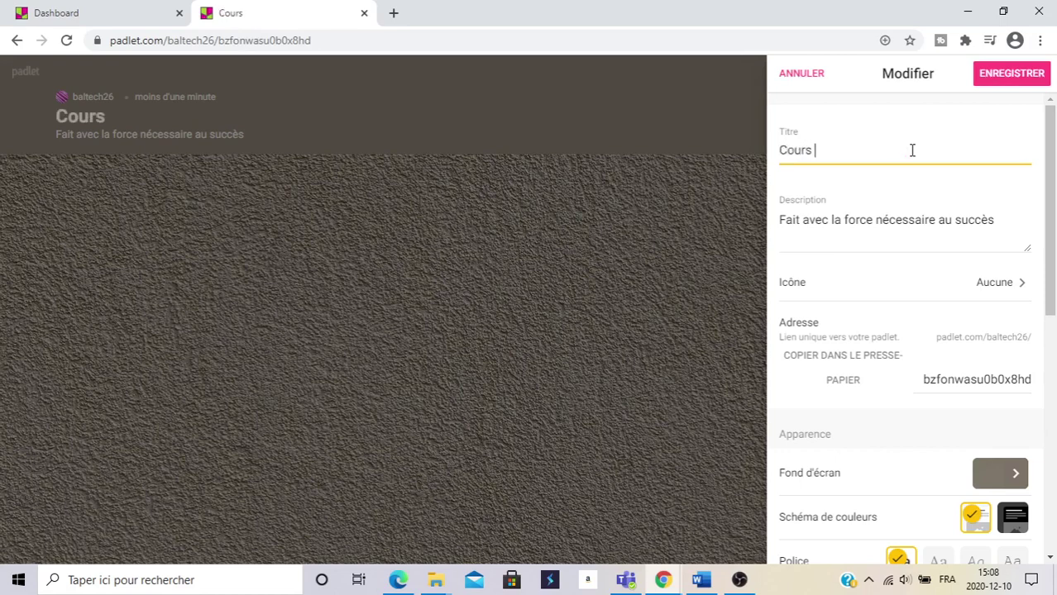
type(" informati")
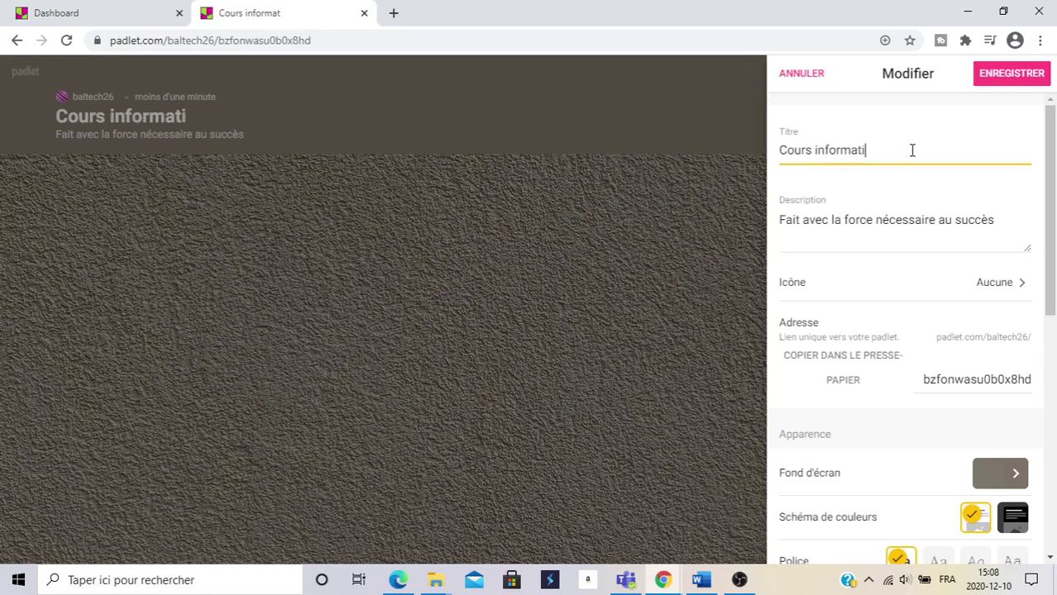
type("que")
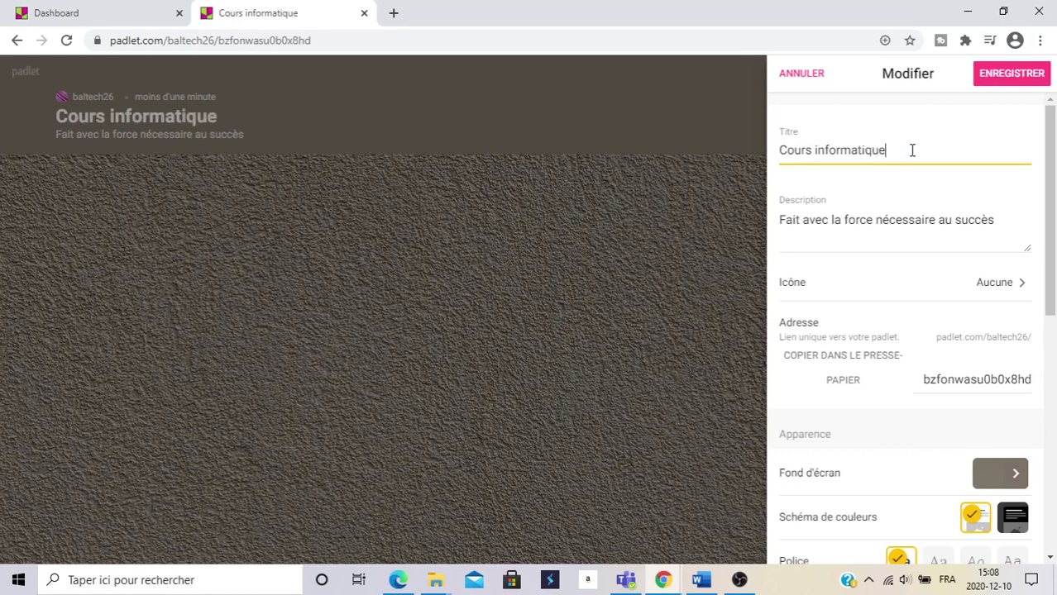
Step: Replace the padlet's description with "L'univers du numérique"
left_click(1004, 219)
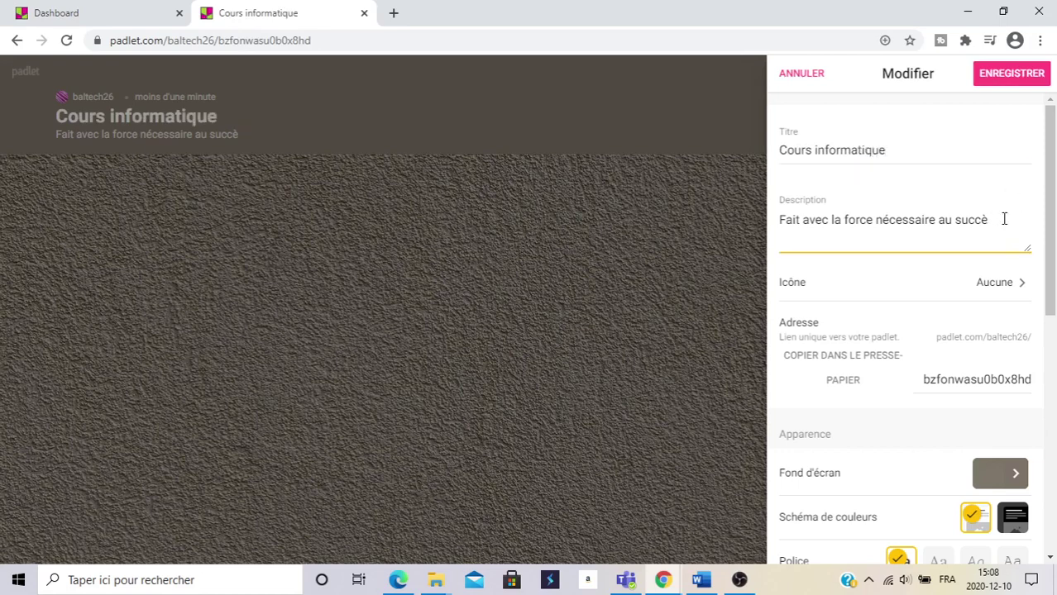
key("BackSpace")
key("BackSpace")
key("BackSpace")
key("BackSpace")
key("BackSpace")
key("BackSpace")
key("BackSpace")
key("BackSpace")
key("BackSpace")
key("BackSpace")
key("BackSpace")
key("BackSpace")
key("BackSpace")
key("BackSpace")
key("BackSpace")
key("BackSpace")
key("BackSpace")
key("BackSpace")
key("BackSpace")
key("BackSpace")
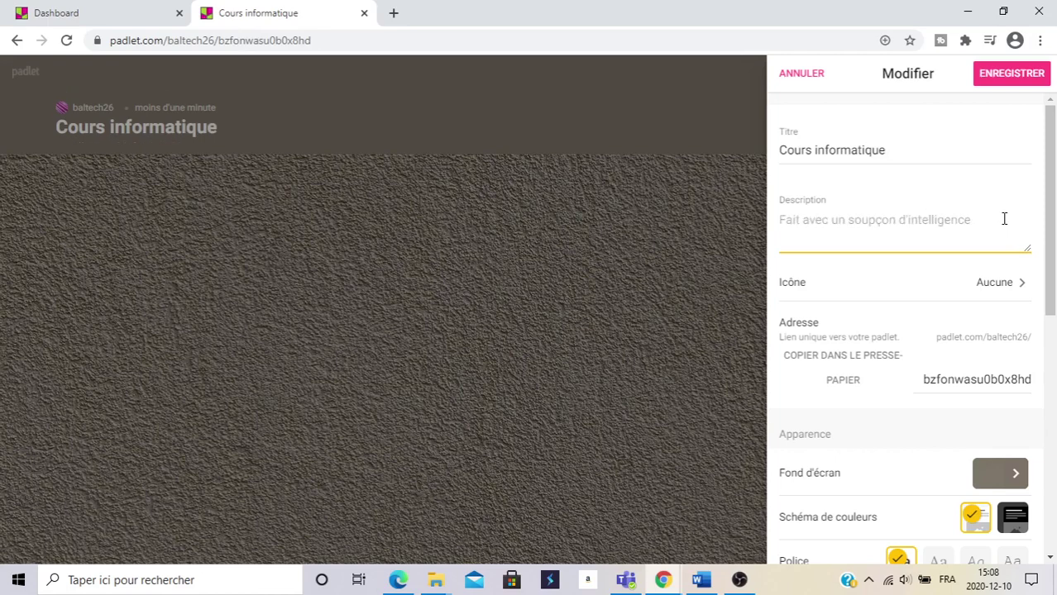
type("L")
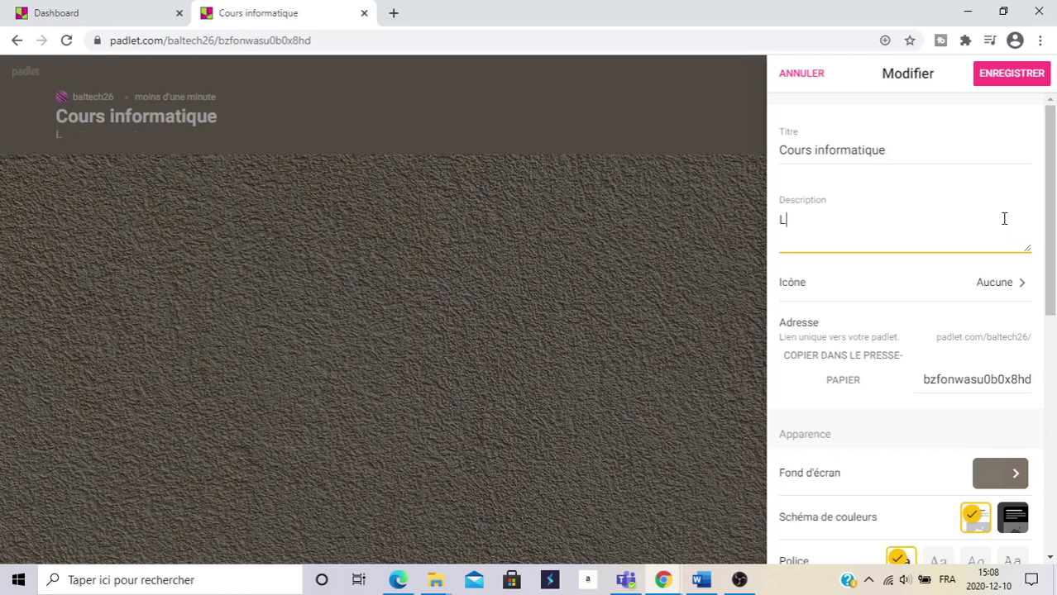
type("'univers du")
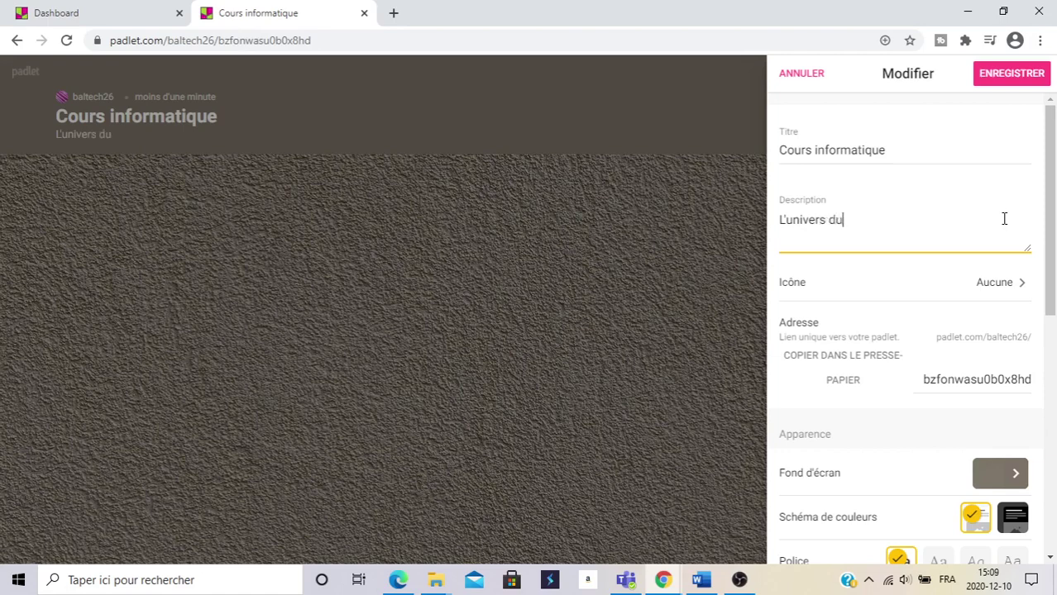
type("numérique")
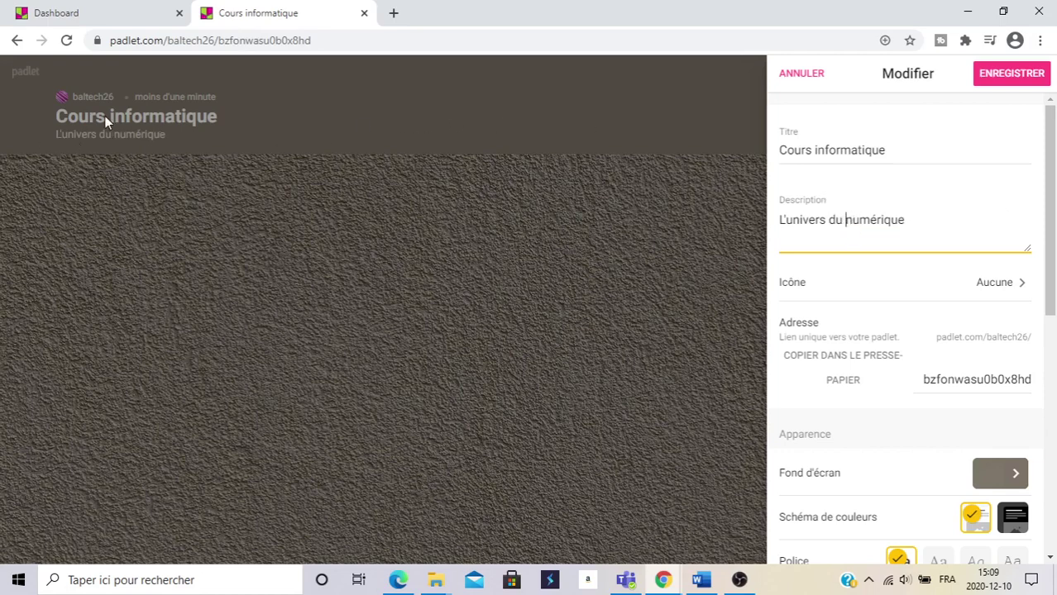
Step: Set the padlet's icon to the smiling emoji with glasses and buck teeth
left_click(1020, 286)
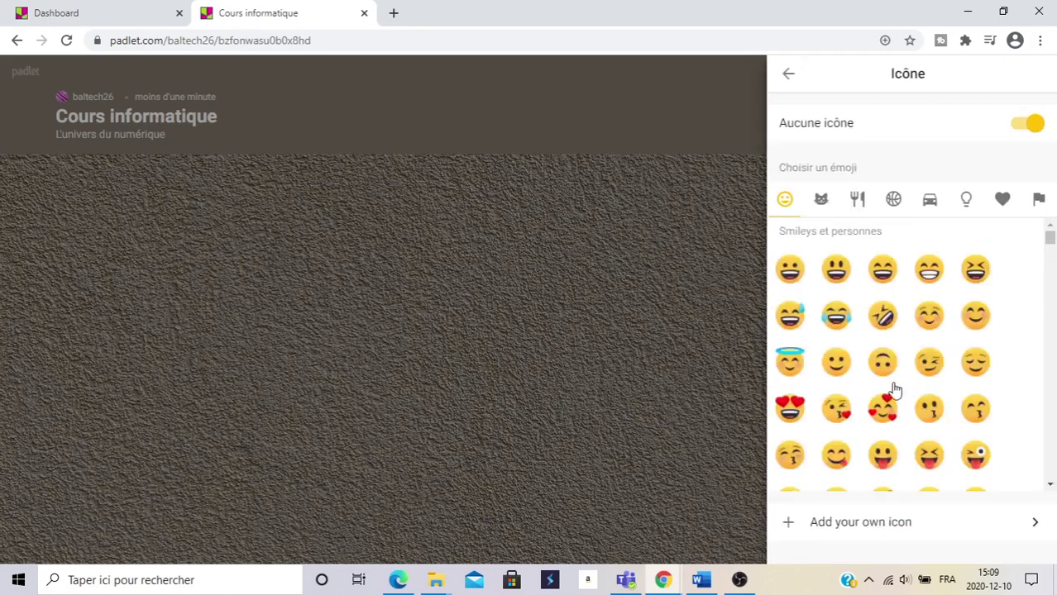
scroll(883, 378, "down", 1)
scroll(883, 379, "down", 5)
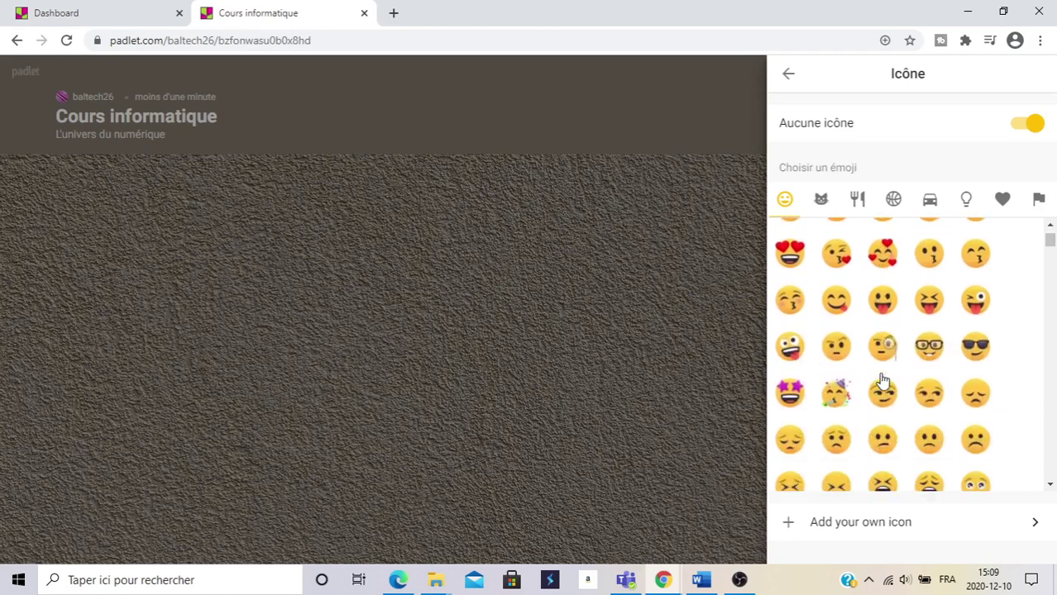
scroll(913, 405, "up", 6)
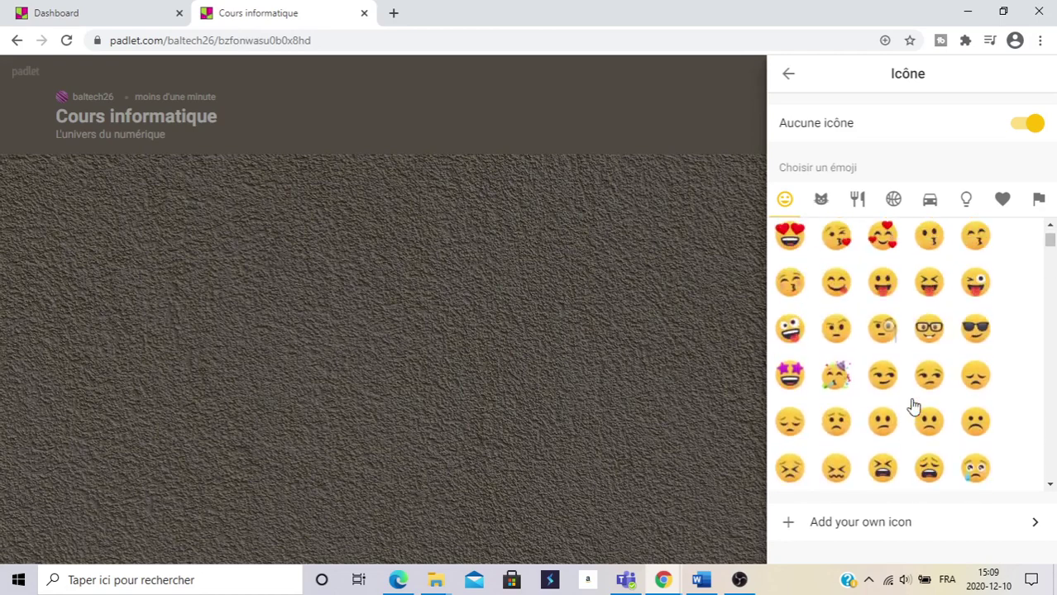
scroll(913, 406, "down", 3)
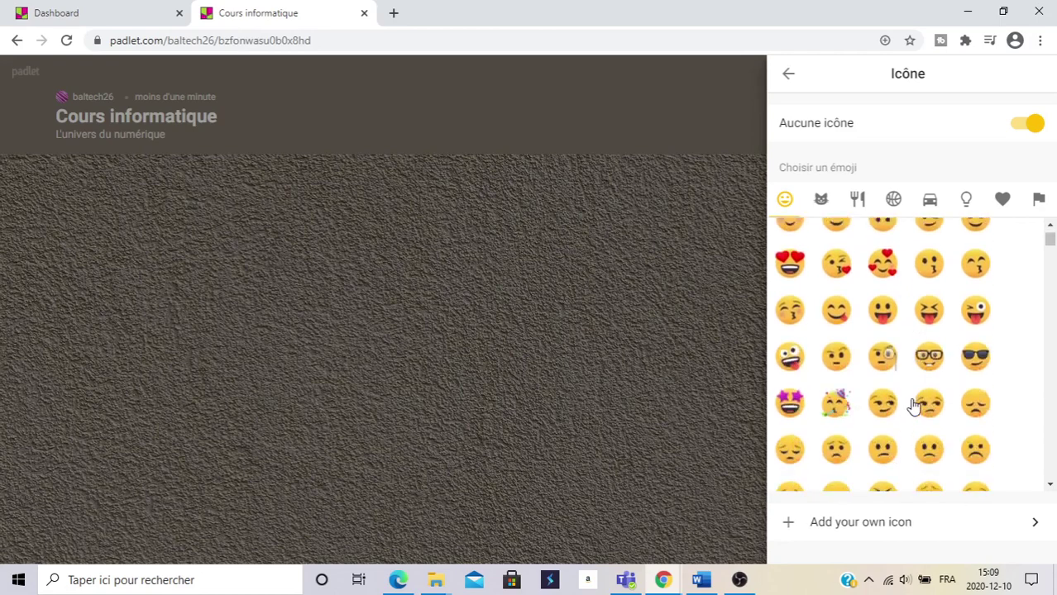
left_click(923, 354)
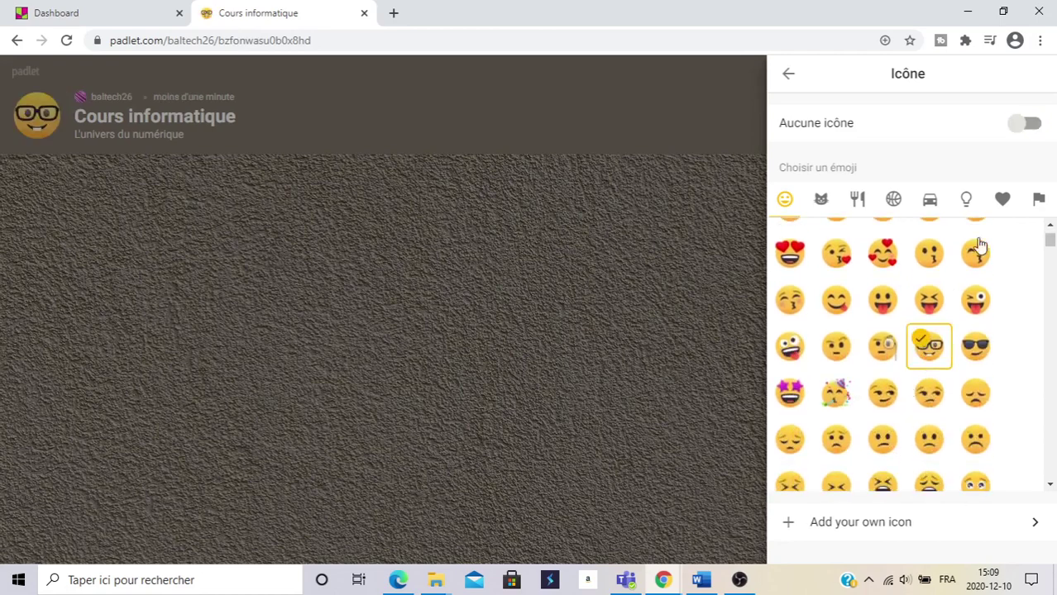
left_click(787, 73)
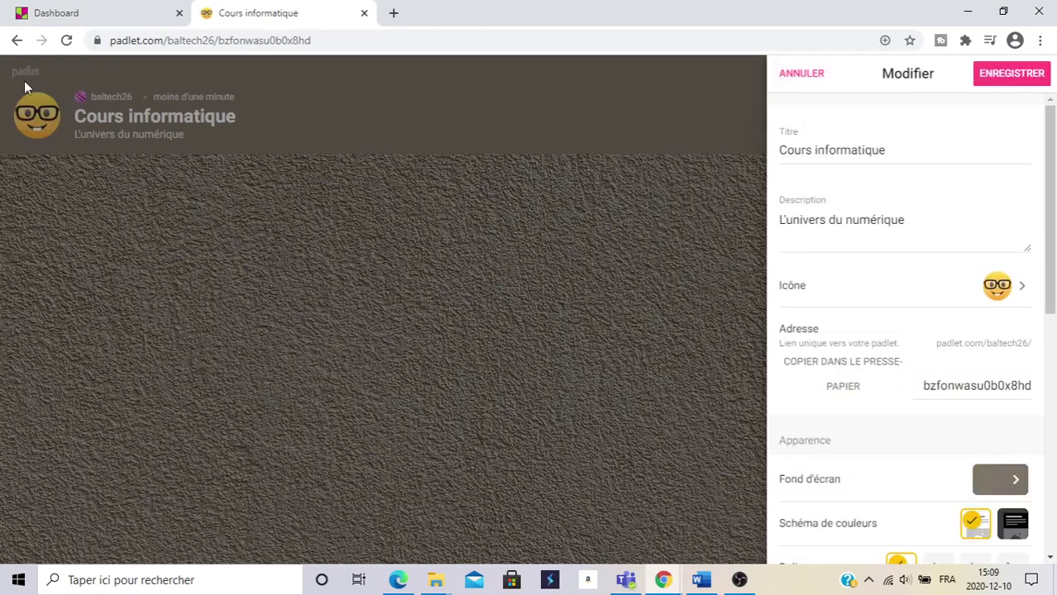
Step: Set the padlet's wallpaper to the Christmas tree picture "Merry" from the Images collection
scroll(951, 380, "down", 3)
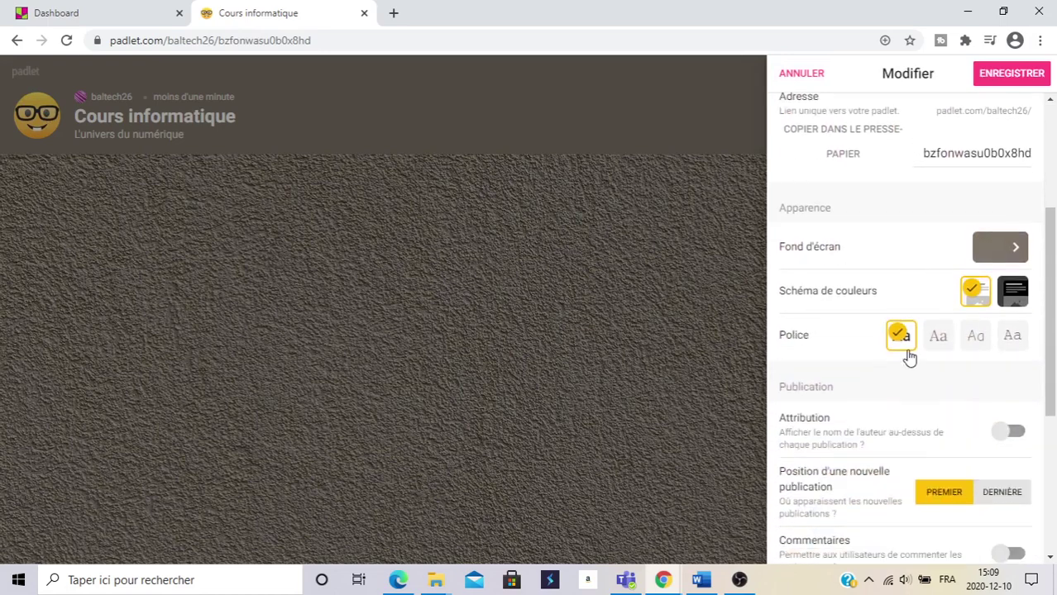
scroll(951, 348, "up", 1)
left_click(1017, 328)
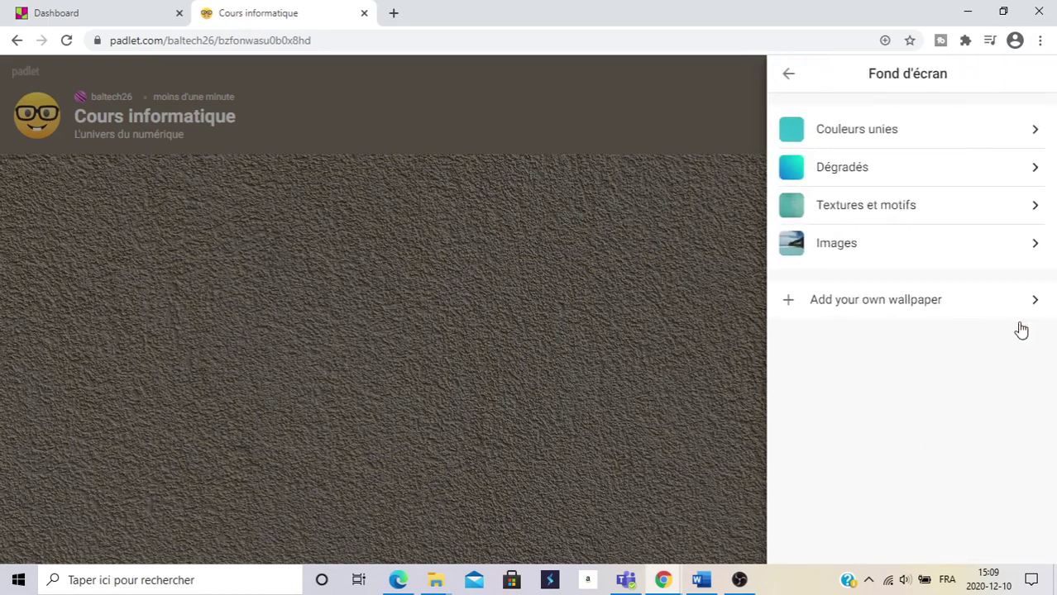
left_click(1031, 254)
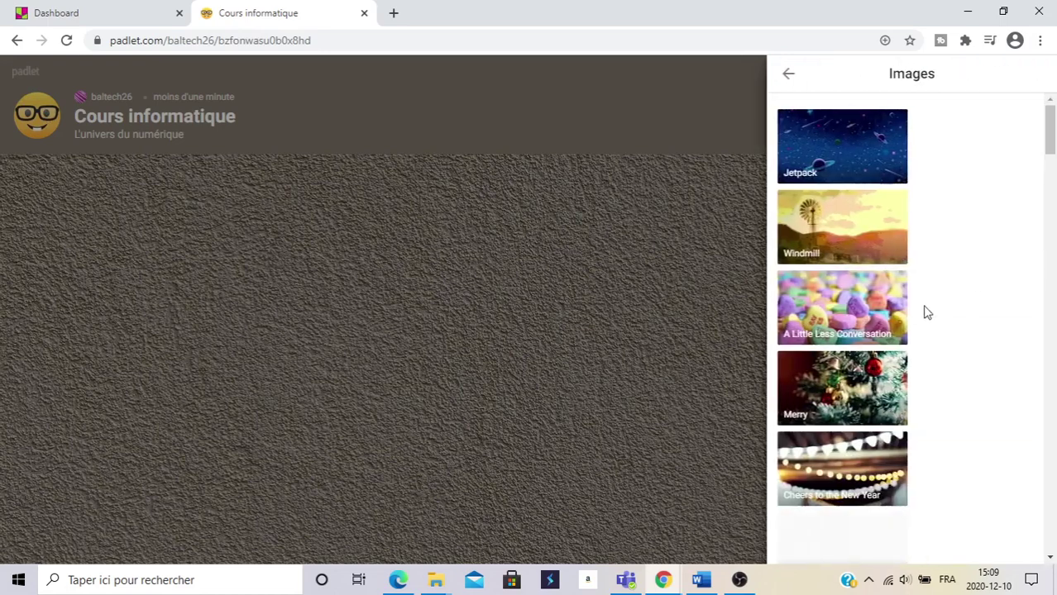
left_click(839, 401)
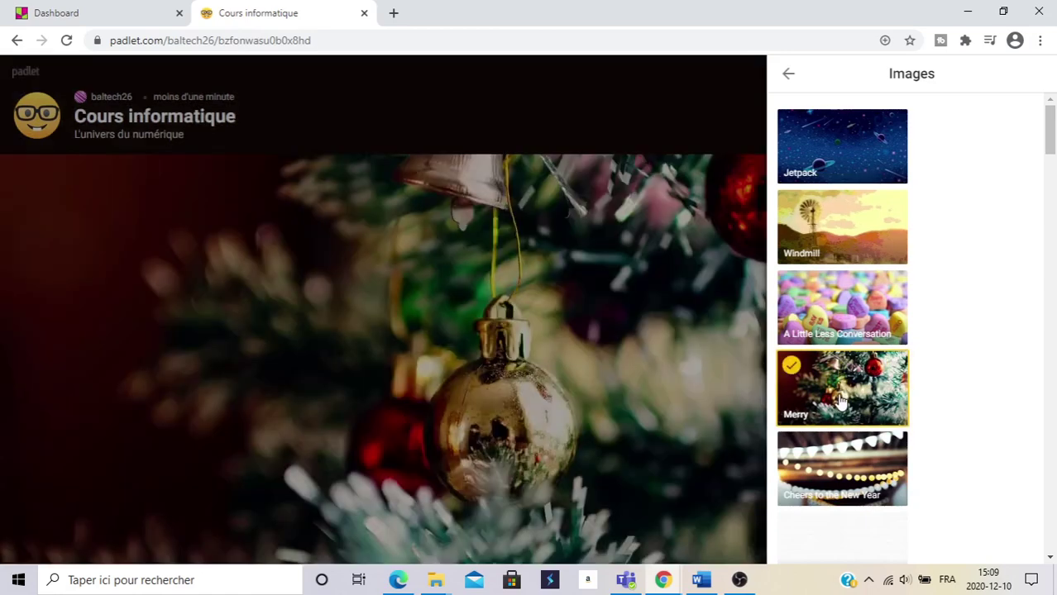
left_click(785, 75)
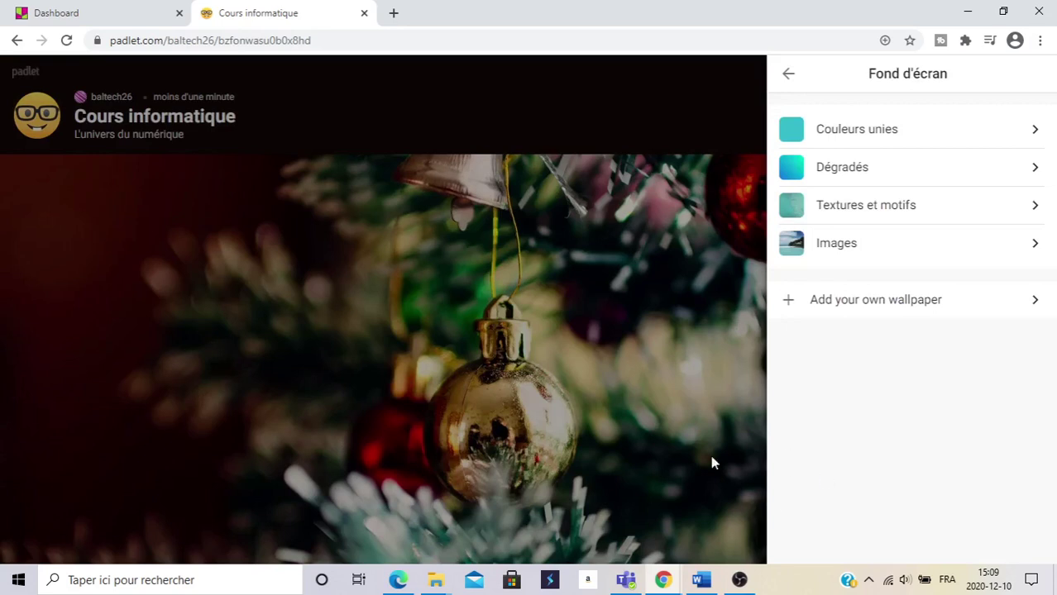
left_click(786, 74)
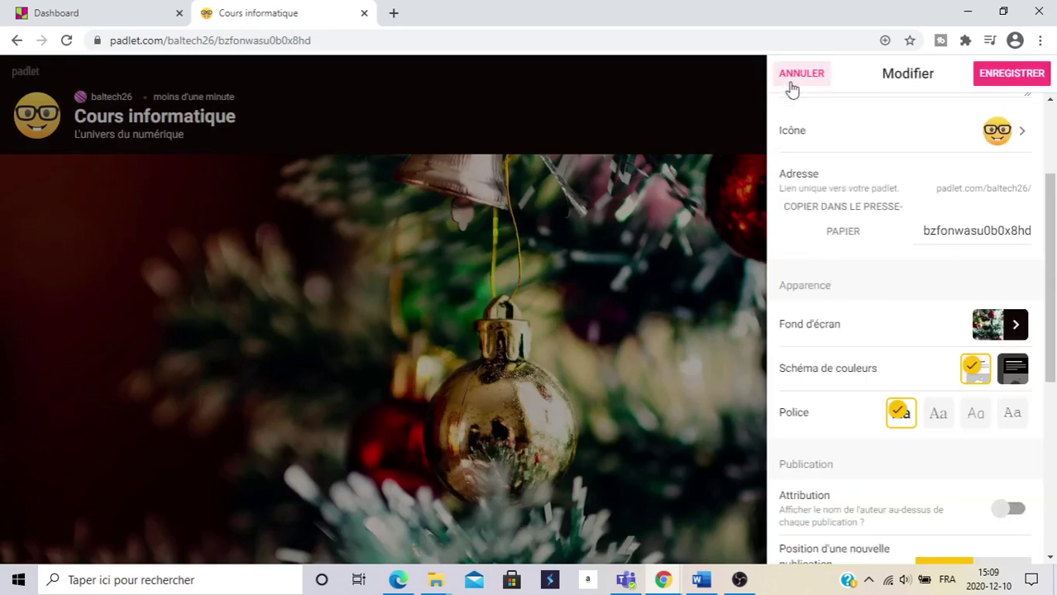
Step: Turn on author attribution and comments for the padlet's posts
scroll(905, 265, "down", 3)
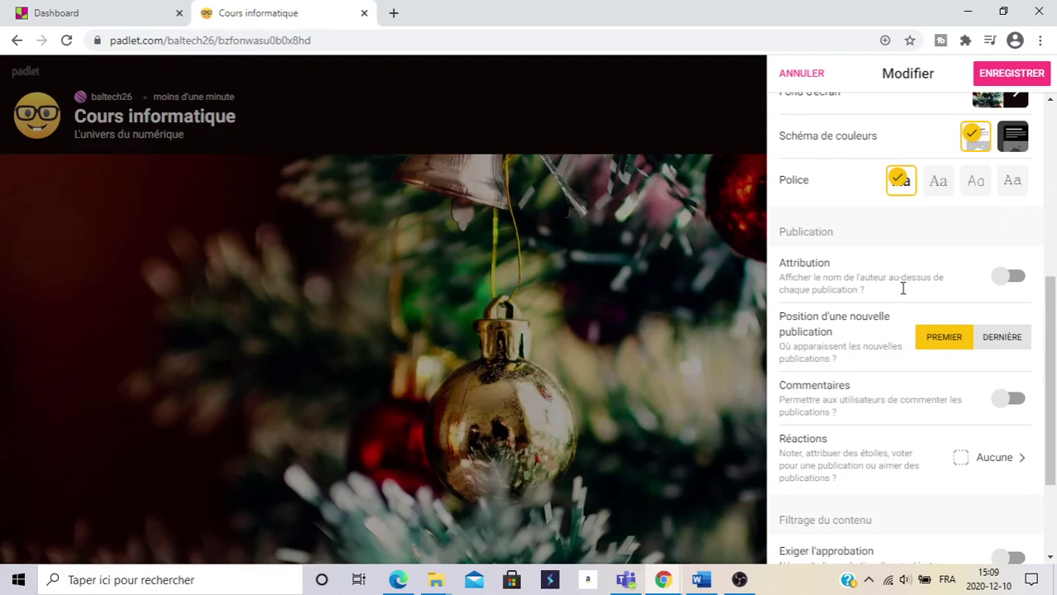
scroll(877, 302, "down", 1)
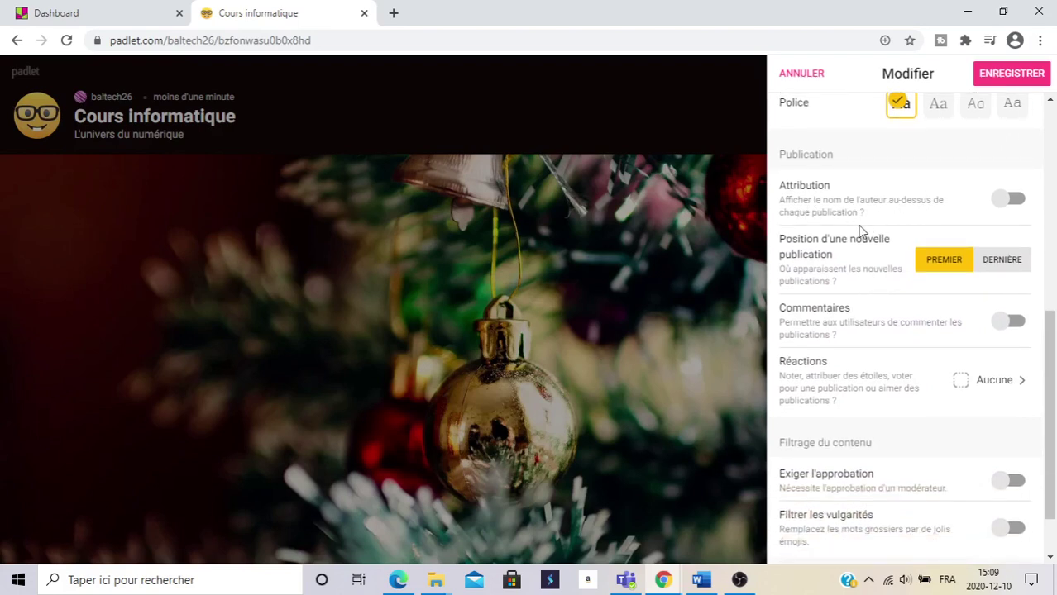
left_click(1015, 204)
left_click(1017, 322)
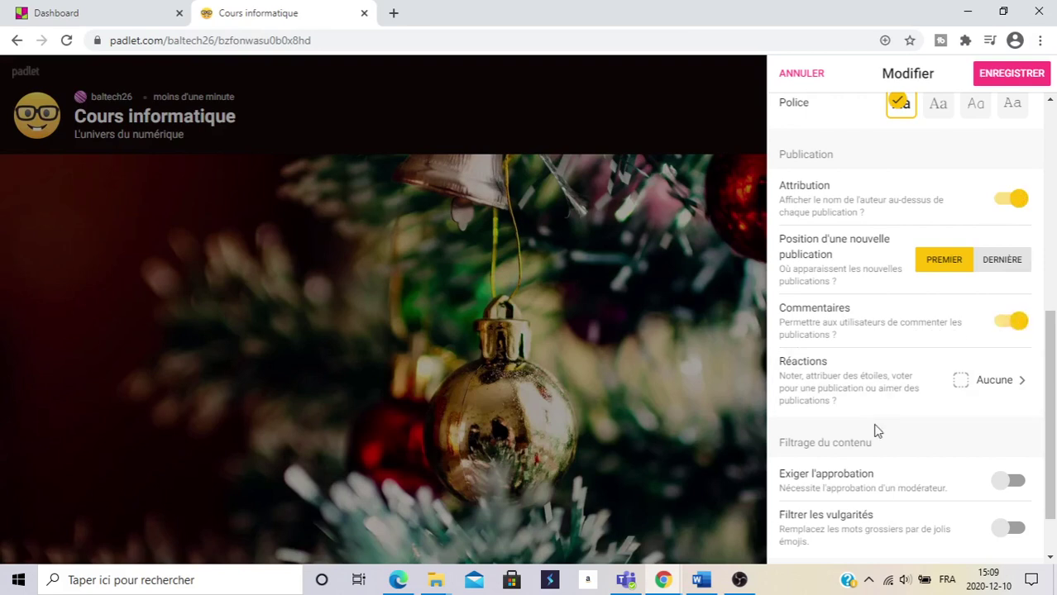
Step: Set the post reactions to Aimer and turn on the filter for vulgar words
scroll(910, 463, "down", 2)
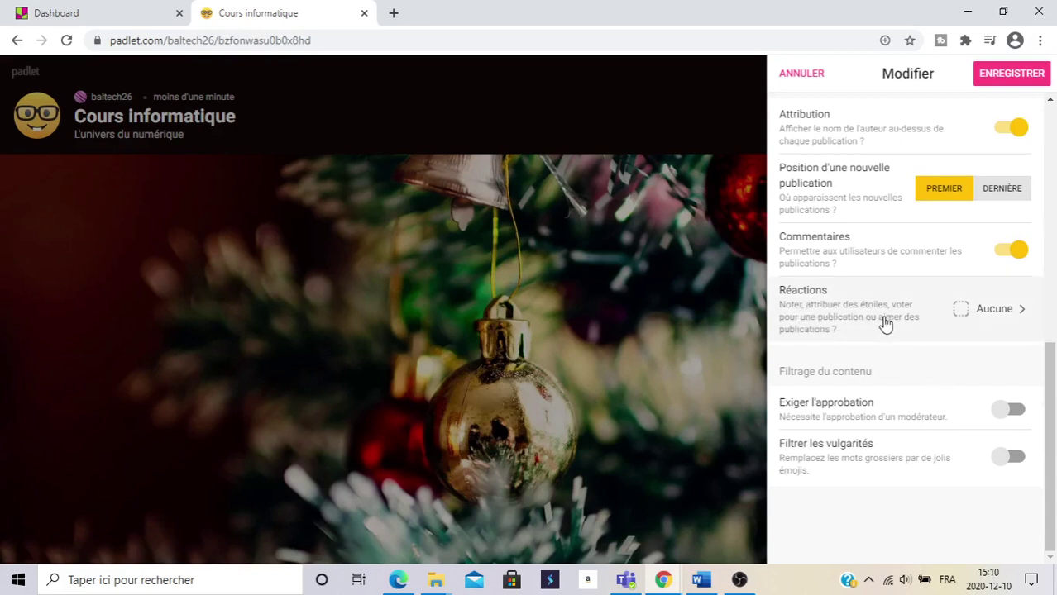
left_click(1018, 319)
left_click(1034, 173)
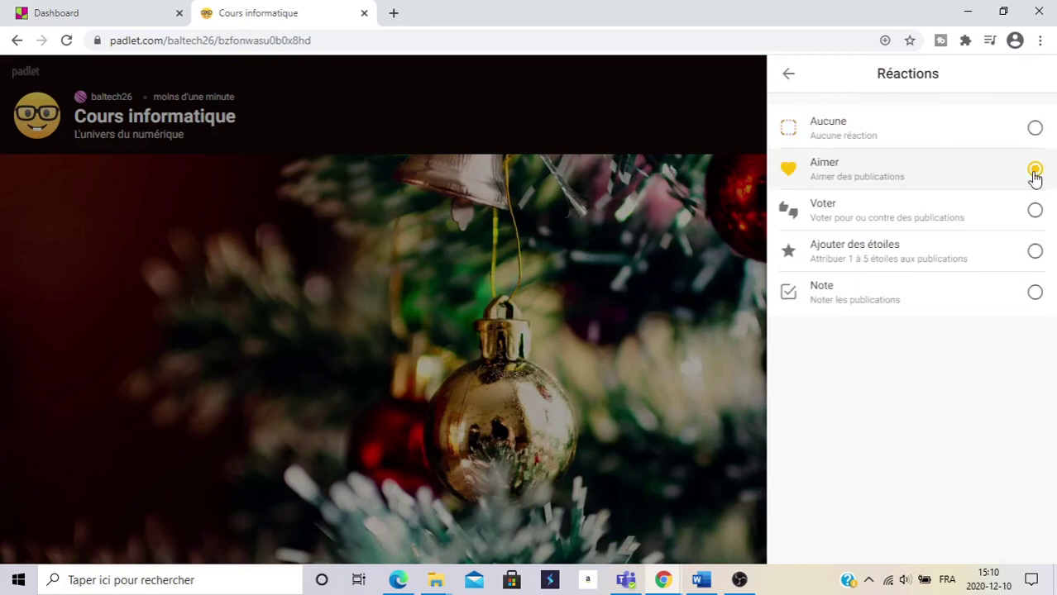
left_click(788, 75)
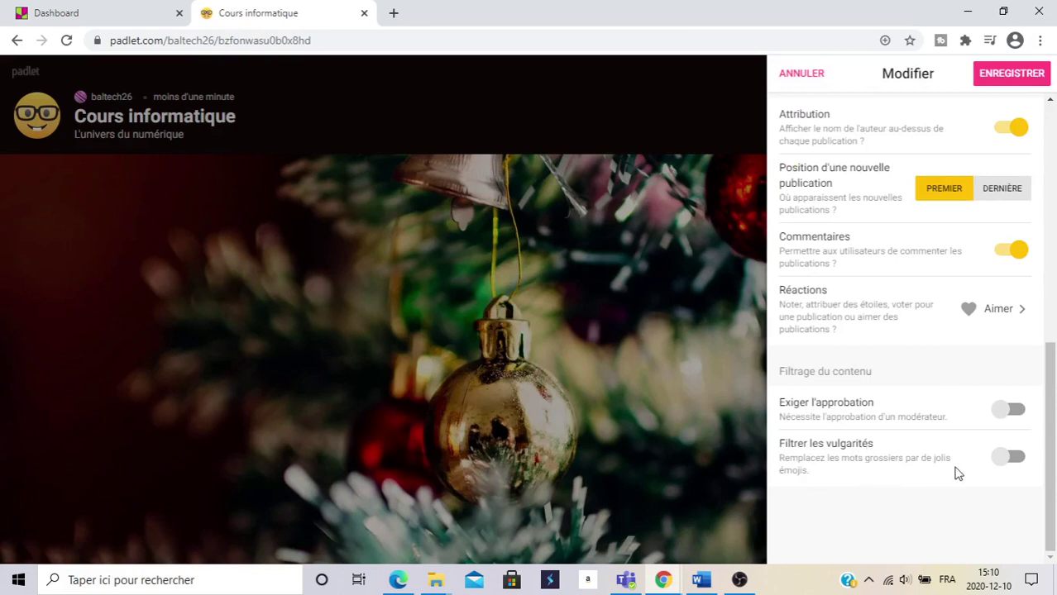
left_click(1011, 460)
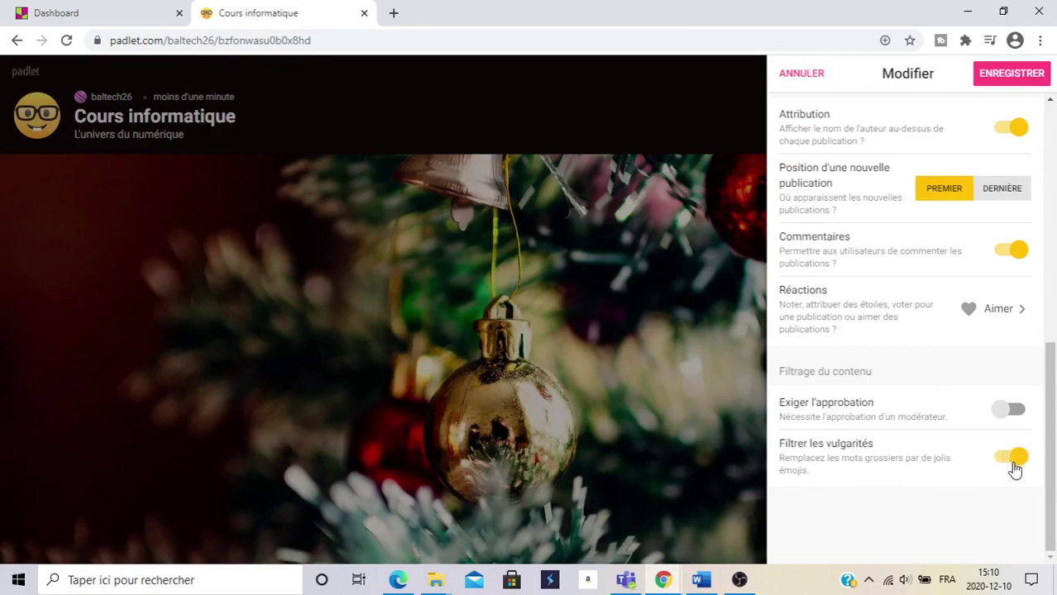
scroll(913, 373, "up", 10)
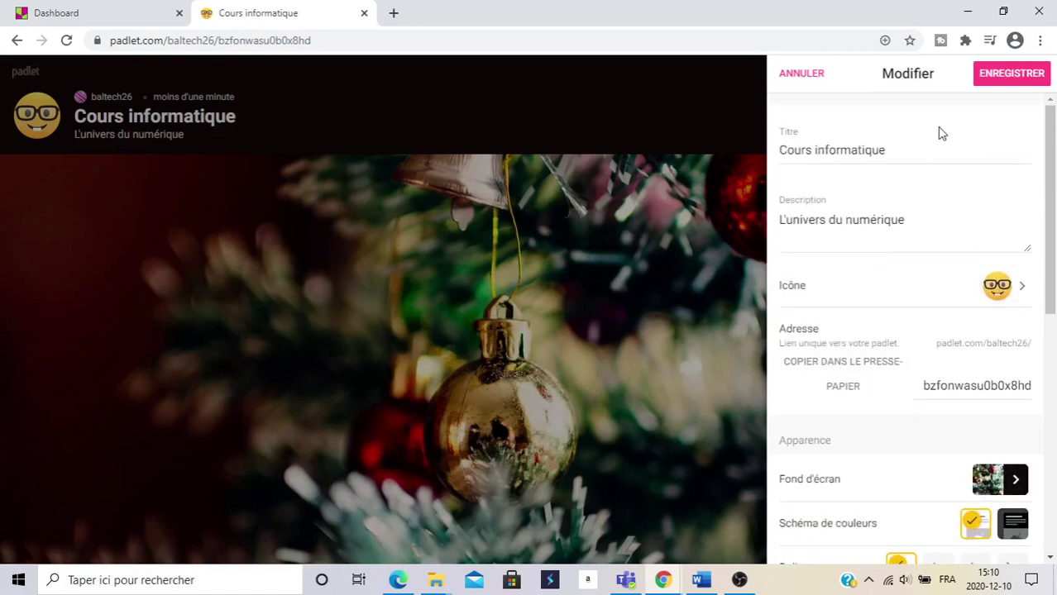
Step: Save the padlet's modified settings and close the settings
left_click(1014, 74)
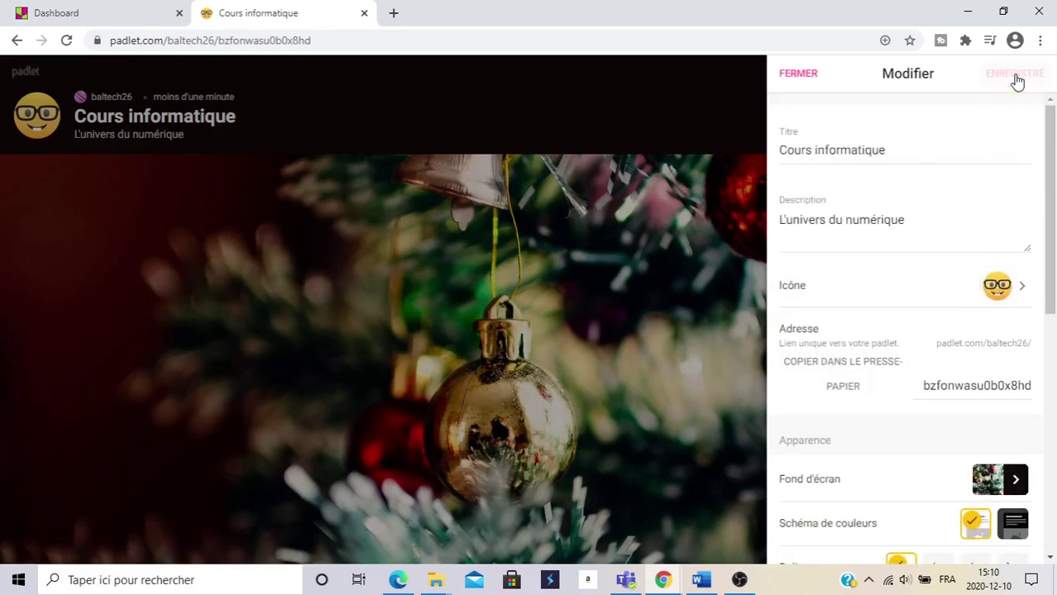
left_click(793, 79)
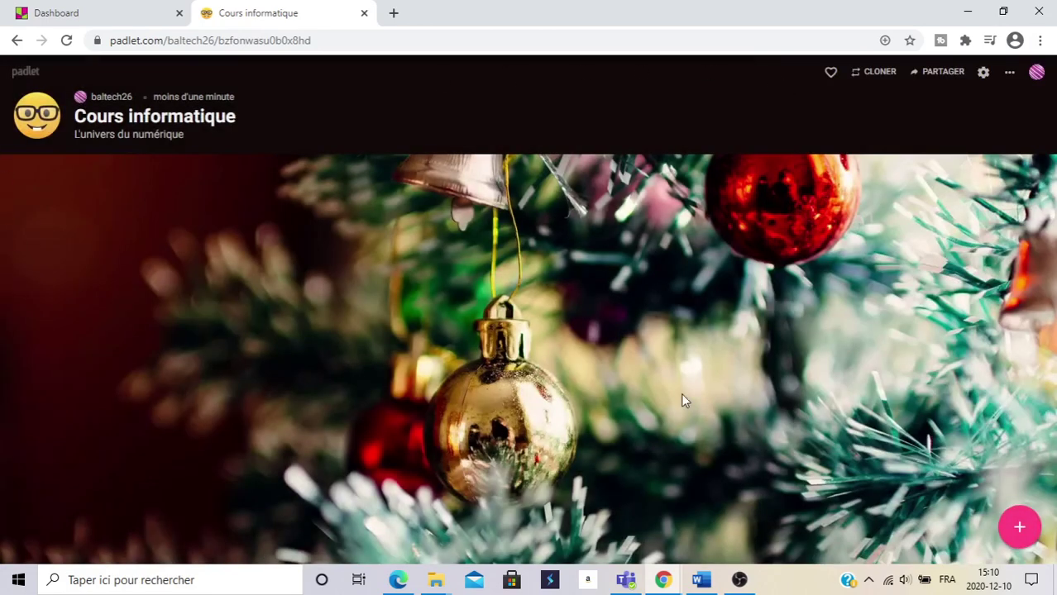
Step: Add a new post to the padlet and attach the picture Linux.png from the Bureau folder
left_click(1018, 532)
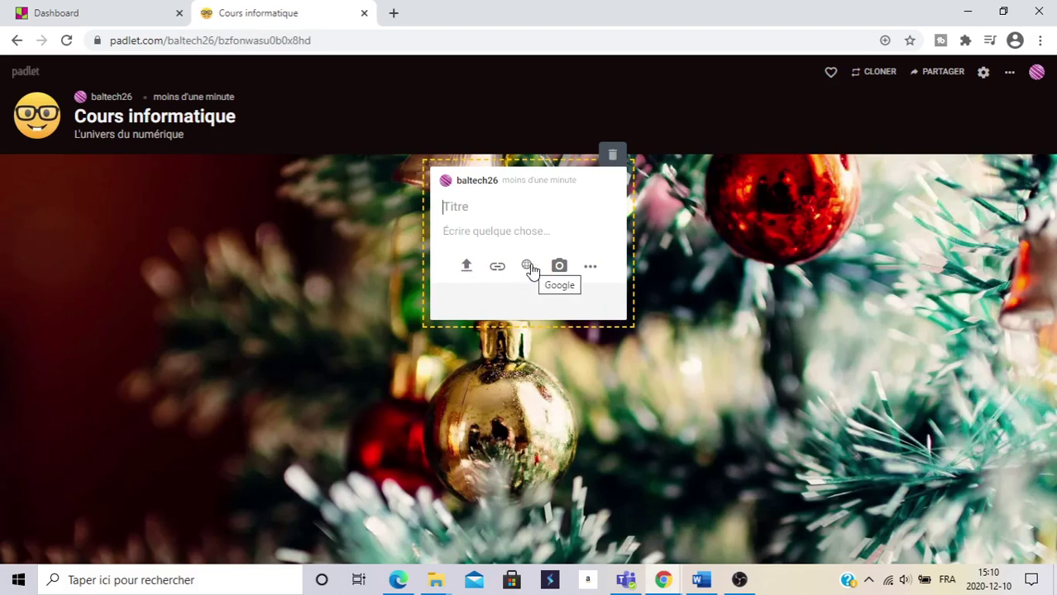
left_click(591, 268)
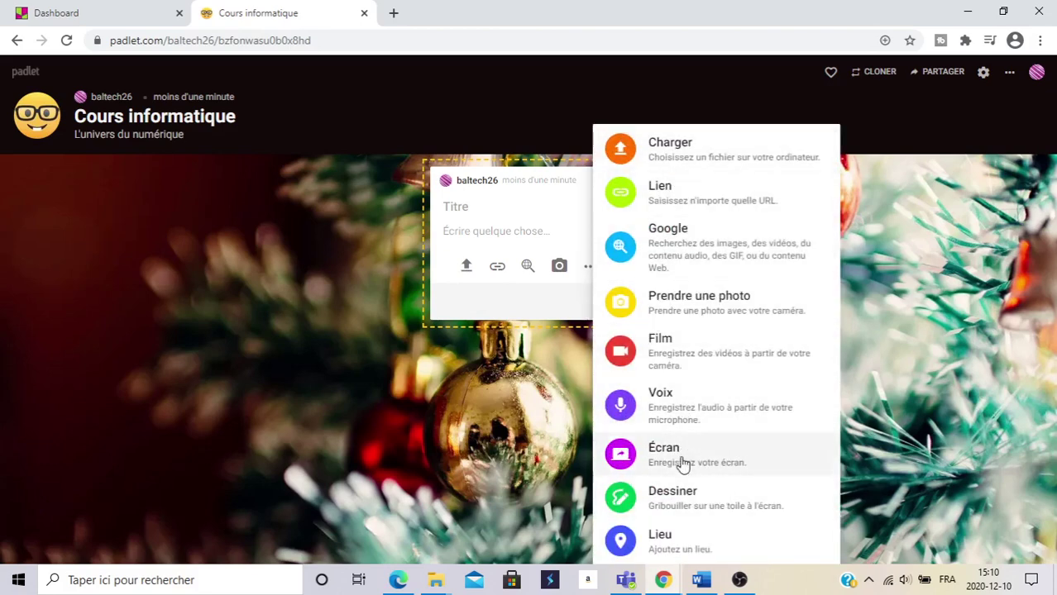
left_click(466, 269)
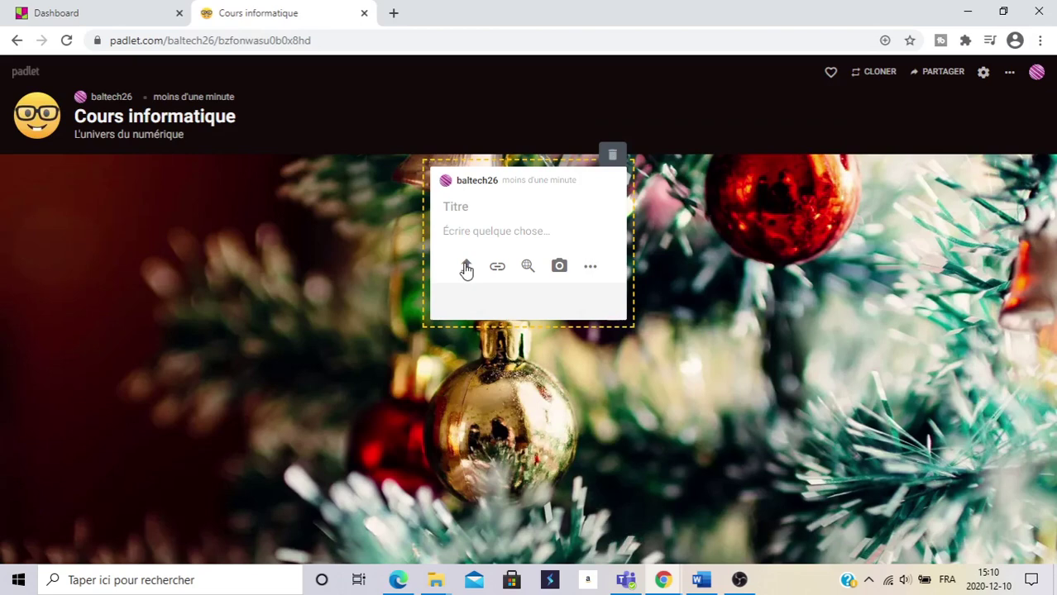
left_click(467, 267)
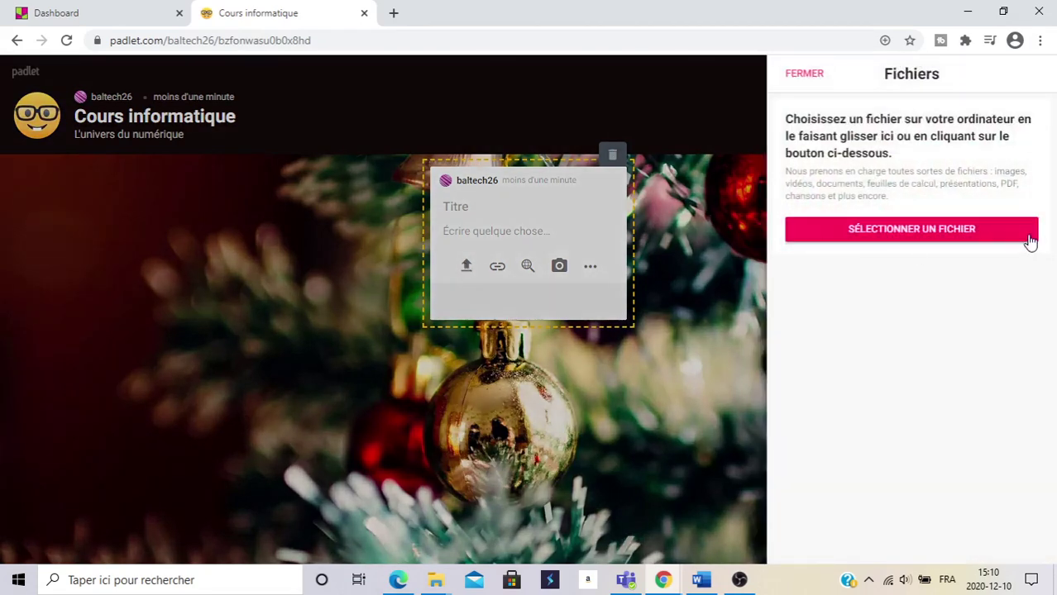
left_click(920, 235)
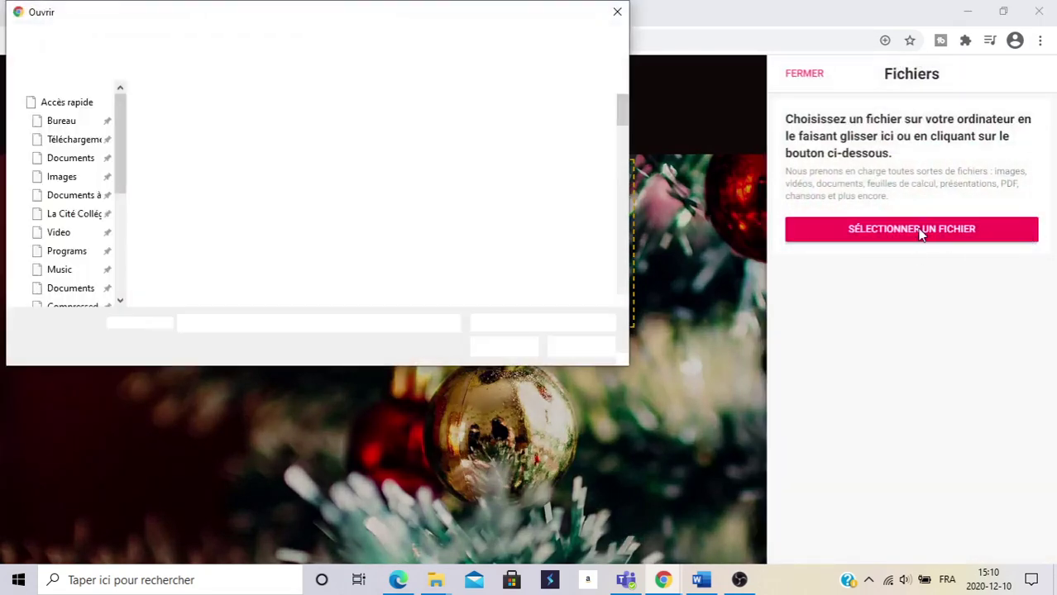
scroll(208, 158, "down", 15)
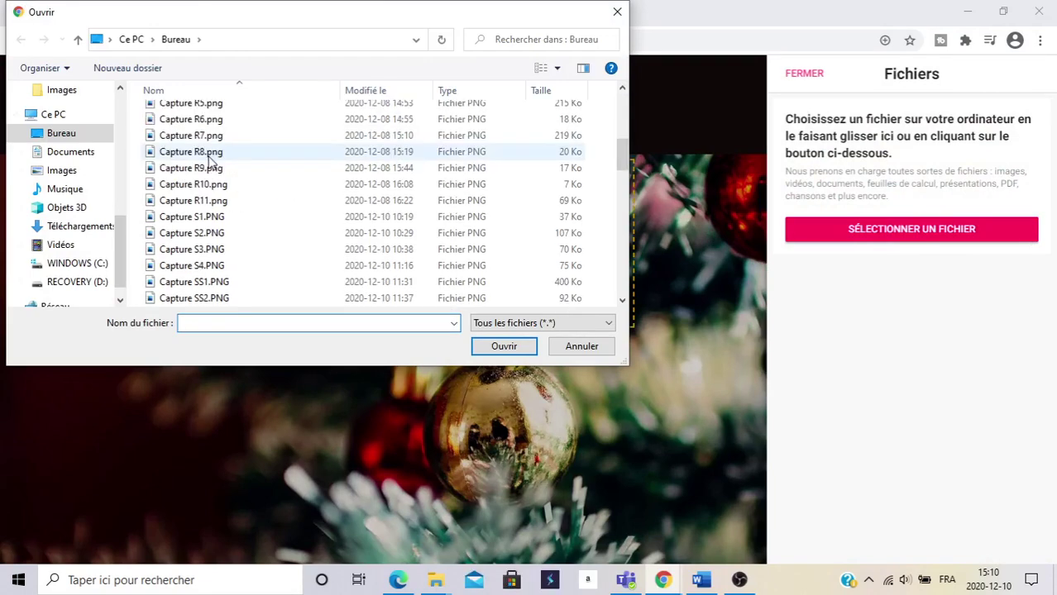
left_click(190, 142)
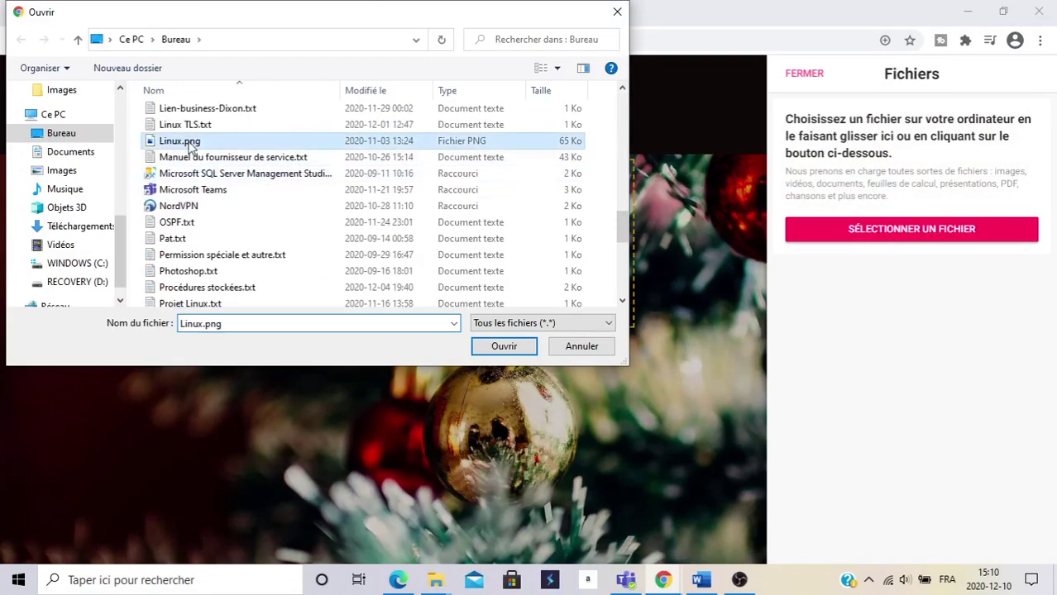
left_click(527, 346)
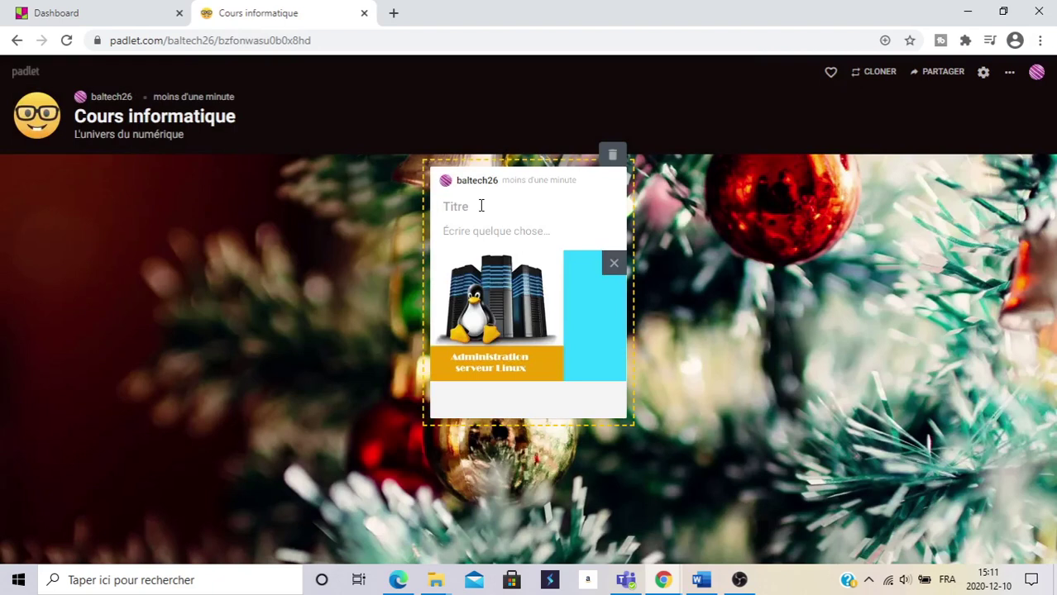
Step: Title the post with the penguin picture "Linux", enter "Vos expression" as its text and publish it
type("Distr")
key("BackSpace")
key("BackSpace")
key("BackSpace")
key("BackSpace")
type("Linux")
left_click(496, 231)
type("Vos expression")
left_click(761, 246)
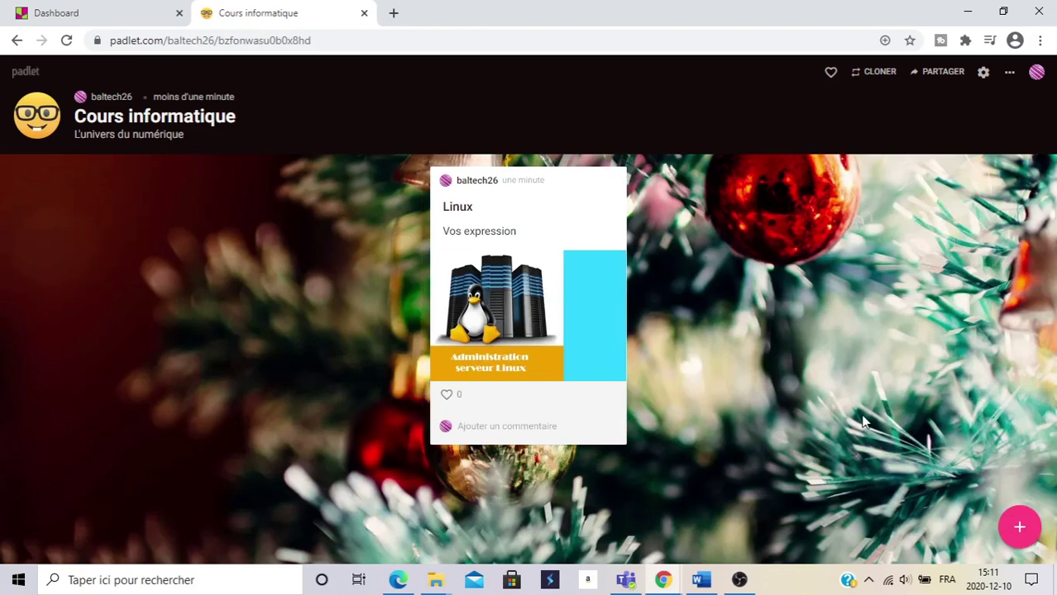
Step: Publish a second post titled "Ordi" with the picture 1534416842.jpg from the Bureau folder
left_click(1020, 527)
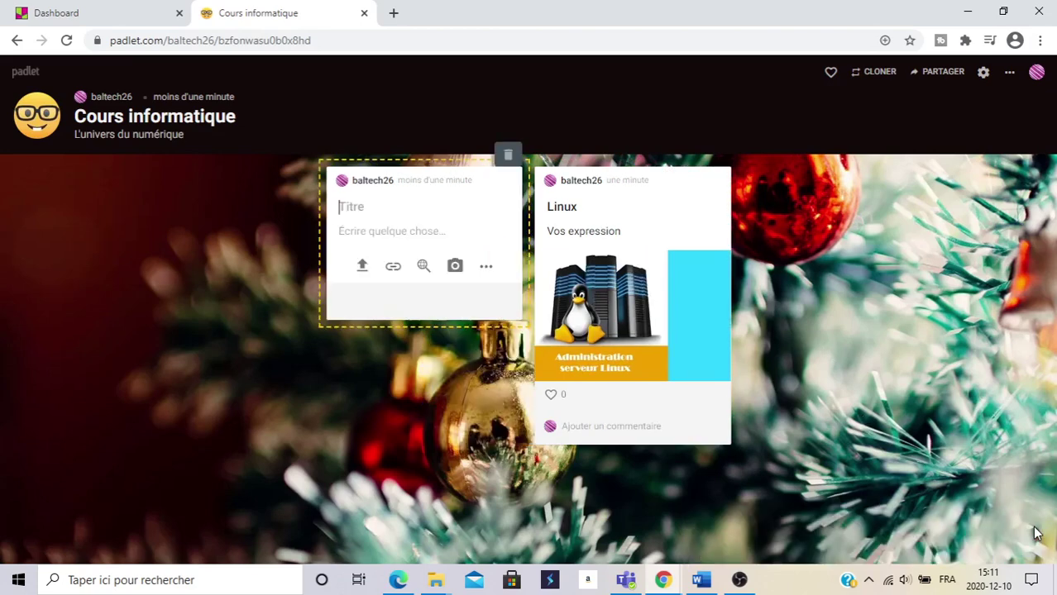
left_click(361, 265)
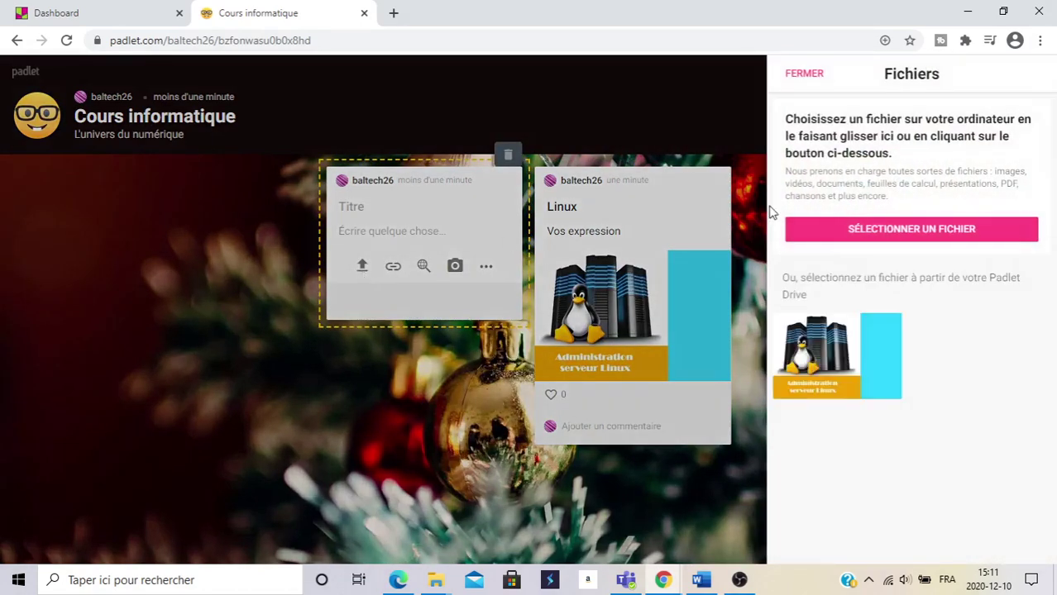
left_click(895, 230)
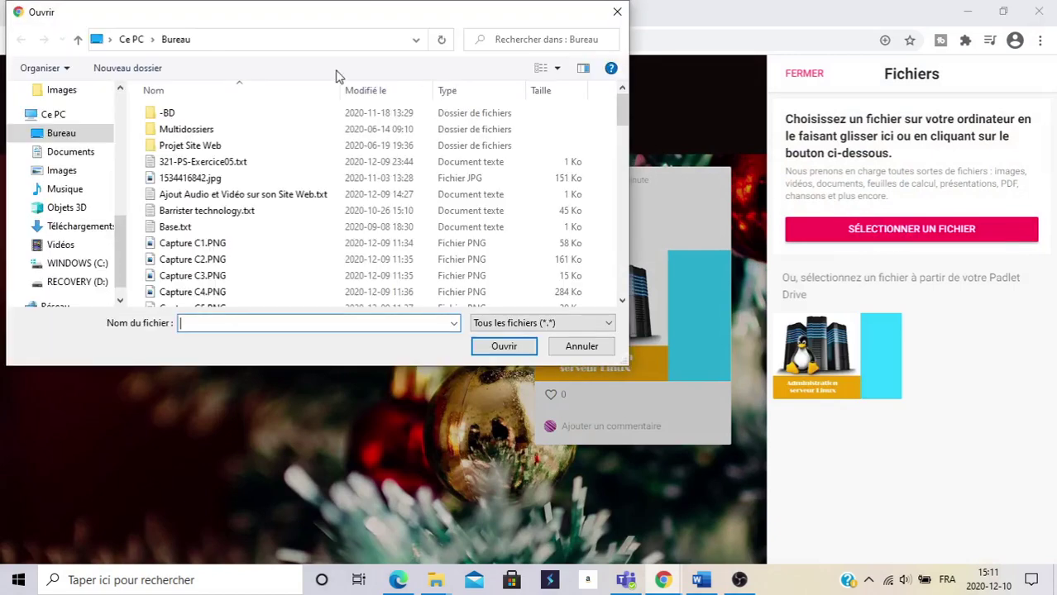
left_click(207, 178)
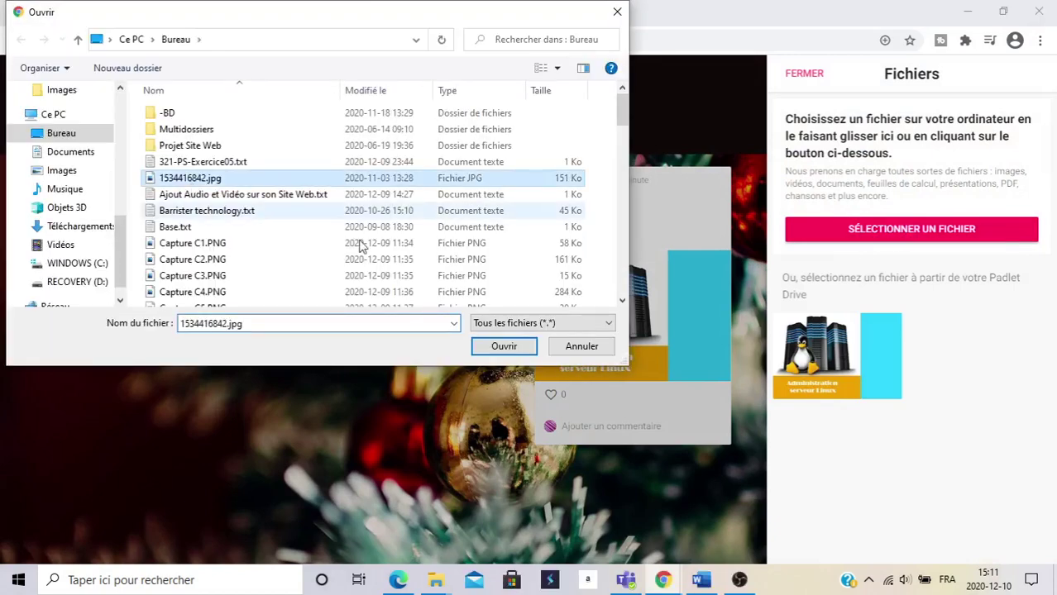
left_click(504, 345)
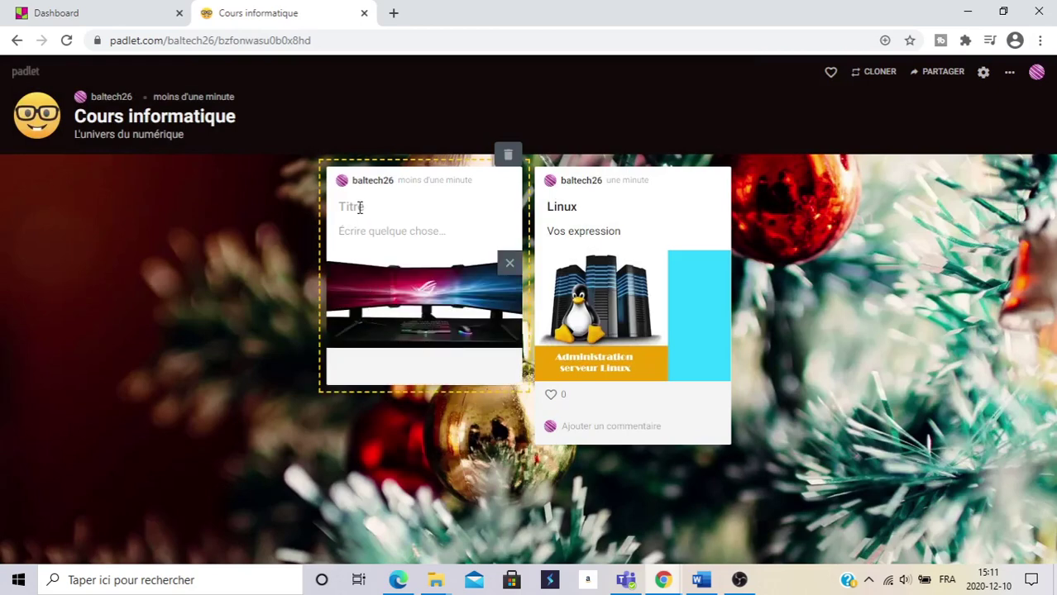
type("Ordi")
left_click(285, 298)
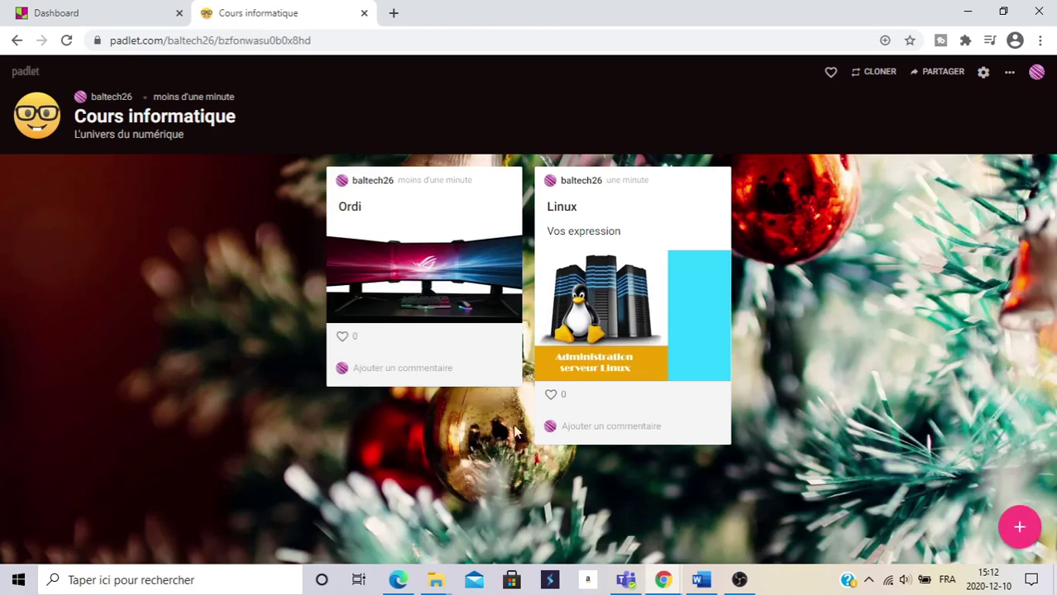
Step: Add the comment "Cool" to the Ordi post
left_click(402, 367)
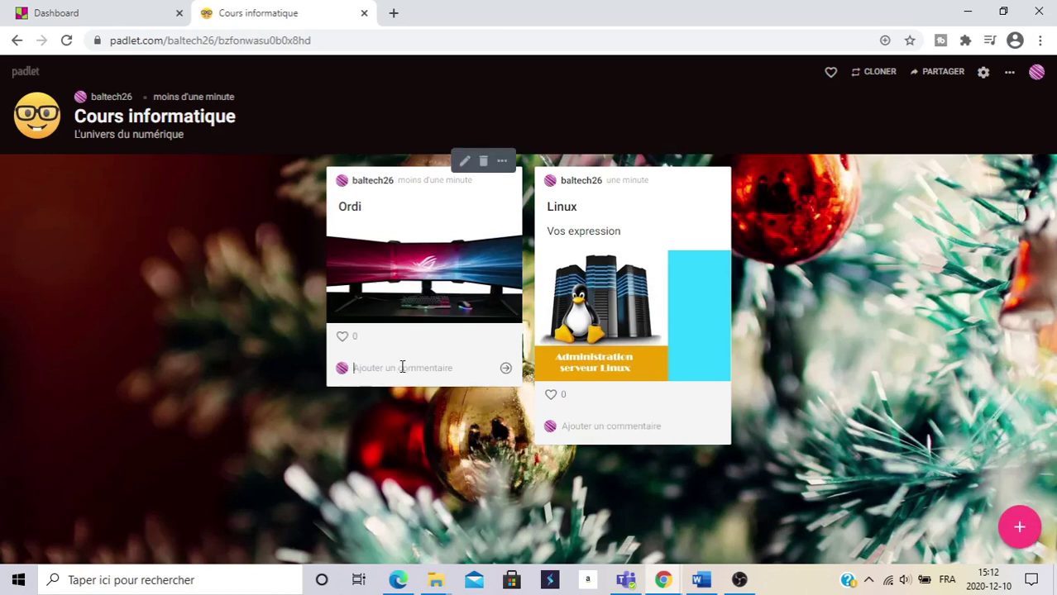
type("Cool")
key("Return")
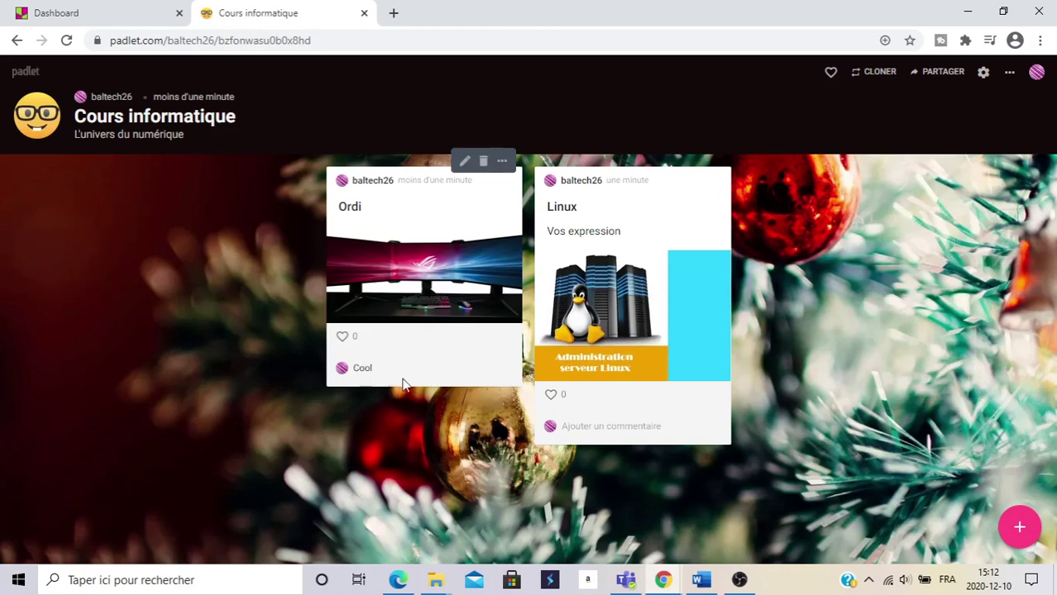
left_click(502, 163)
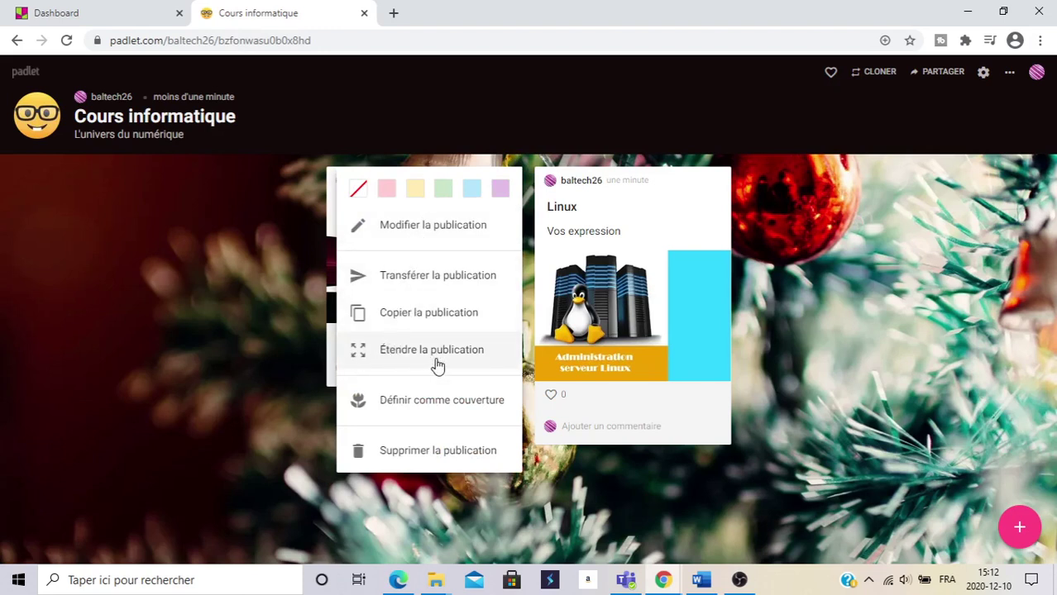
left_click(794, 396)
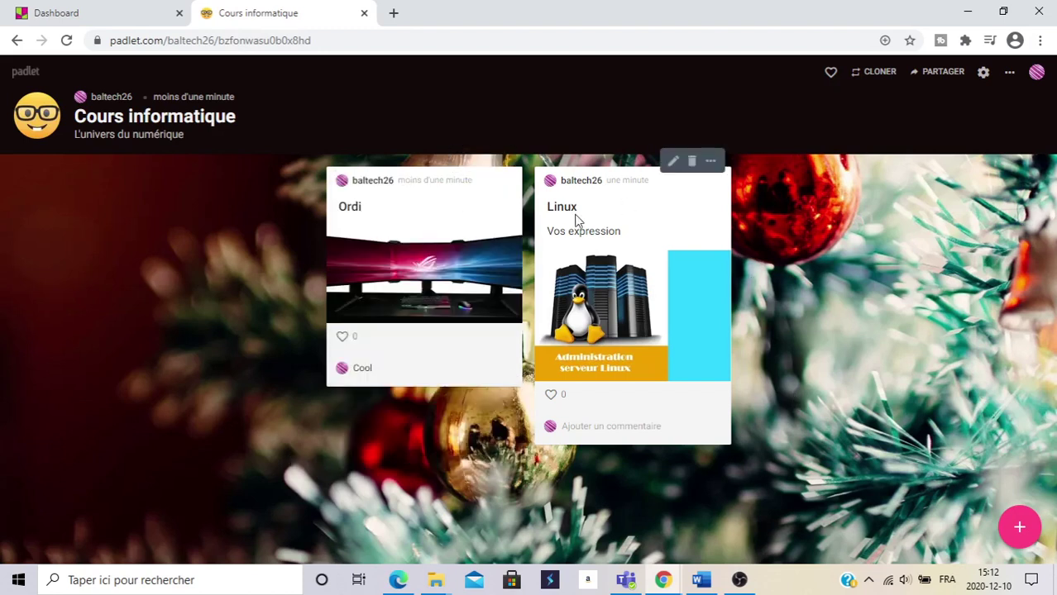
Step: Copy the padlet's link to the clipboard from its sharing options
left_click(946, 75)
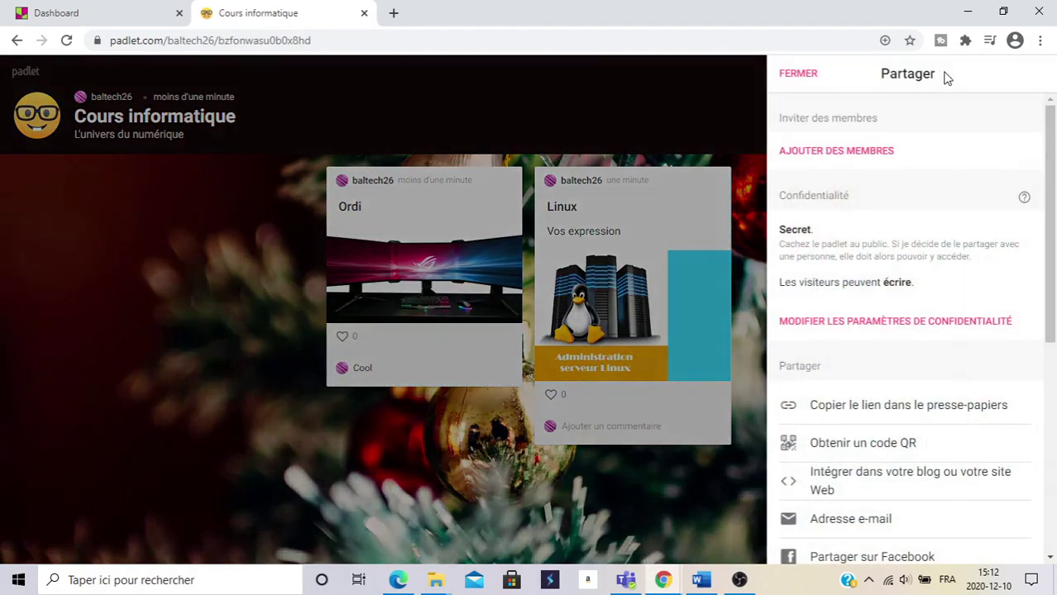
scroll(878, 414, "down", 1)
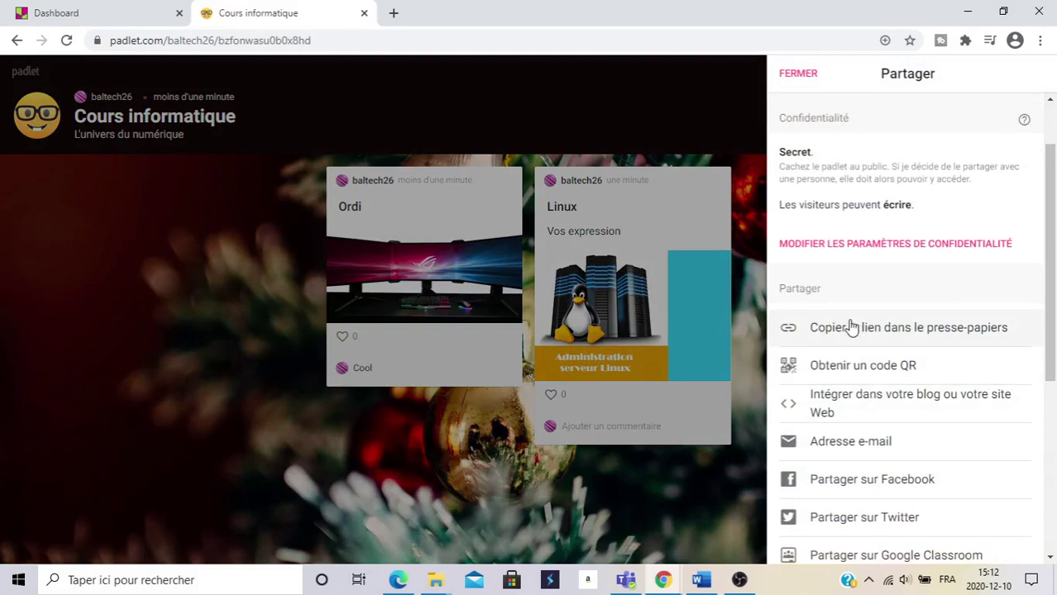
left_click(907, 331)
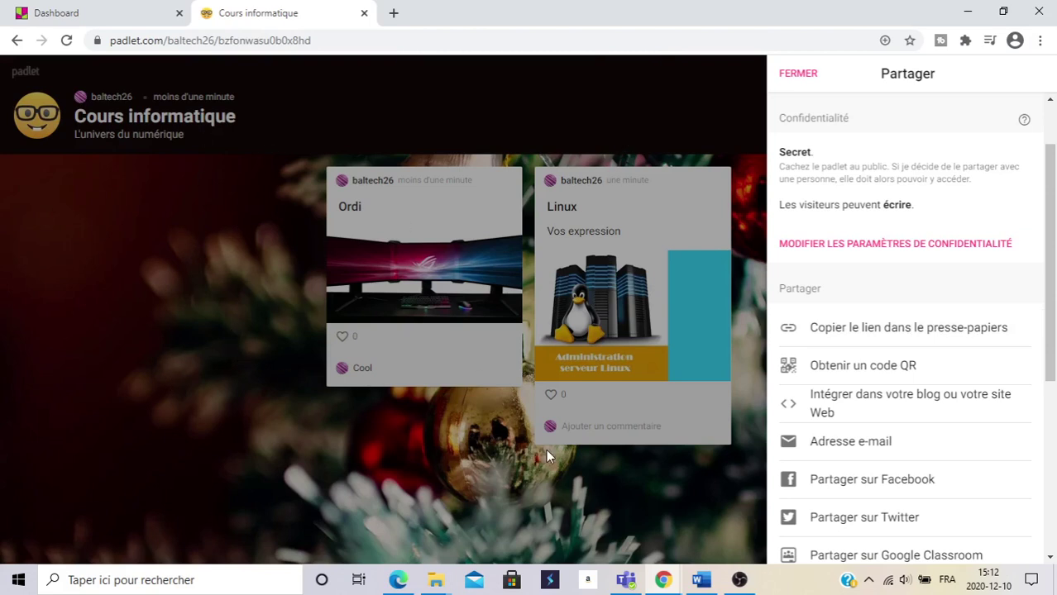
Step: Look over the padlet's sharing options and open its privacy settings for editing
scroll(882, 472, "down", 1)
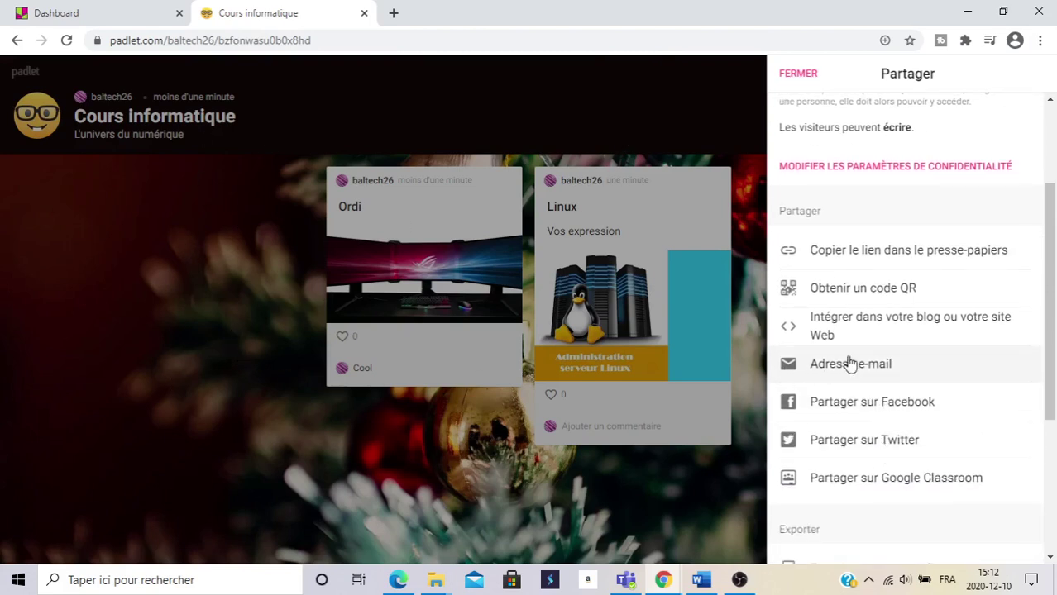
scroll(899, 432, "up", 2)
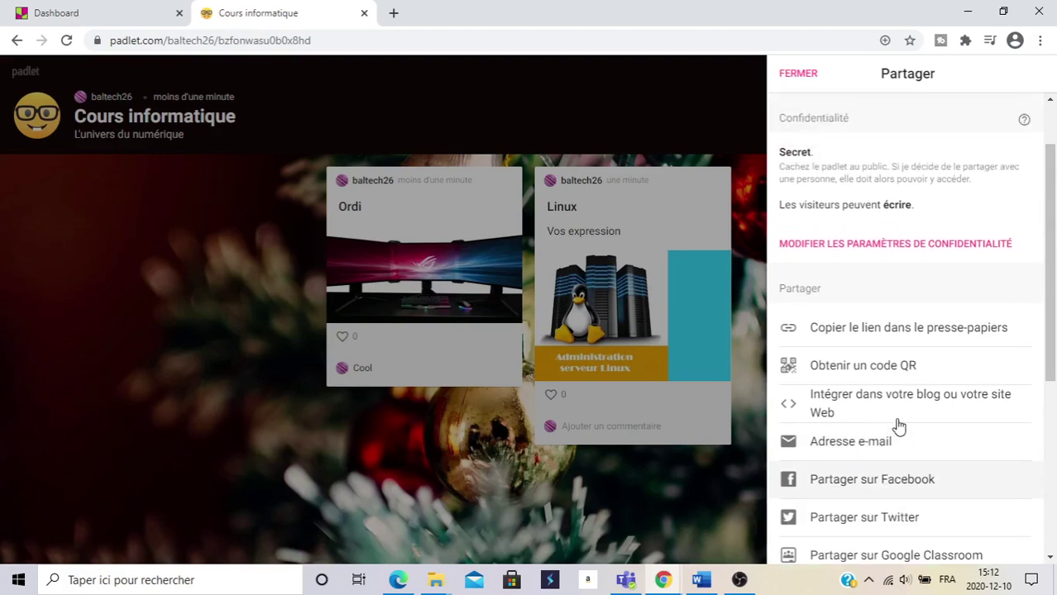
left_click(898, 325)
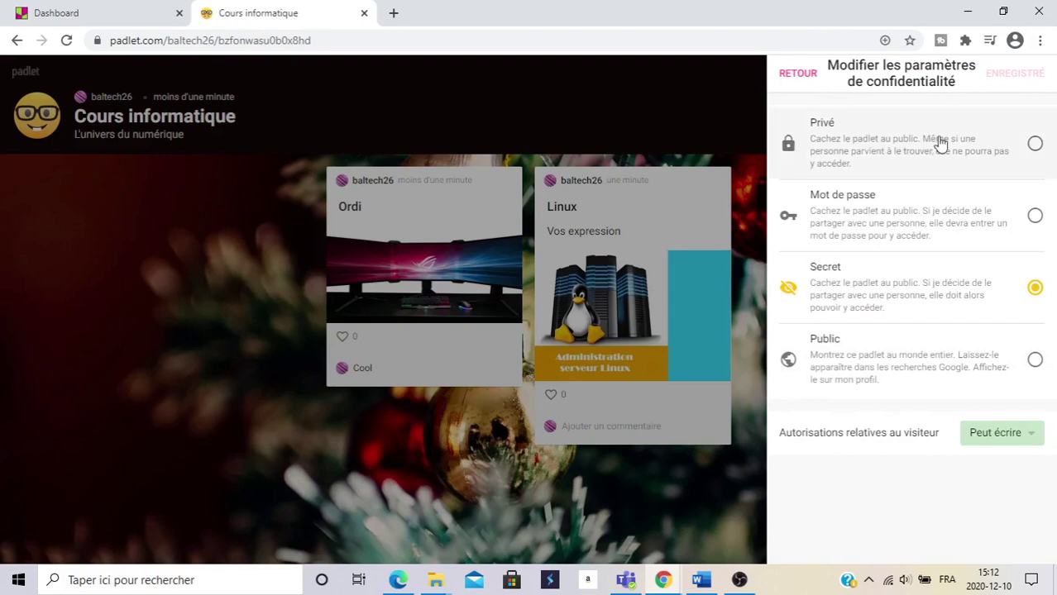
Step: Try the Mot de passe, Privé and Public privacy options, with visitor permission Peut consulter for Public
left_click(1035, 218)
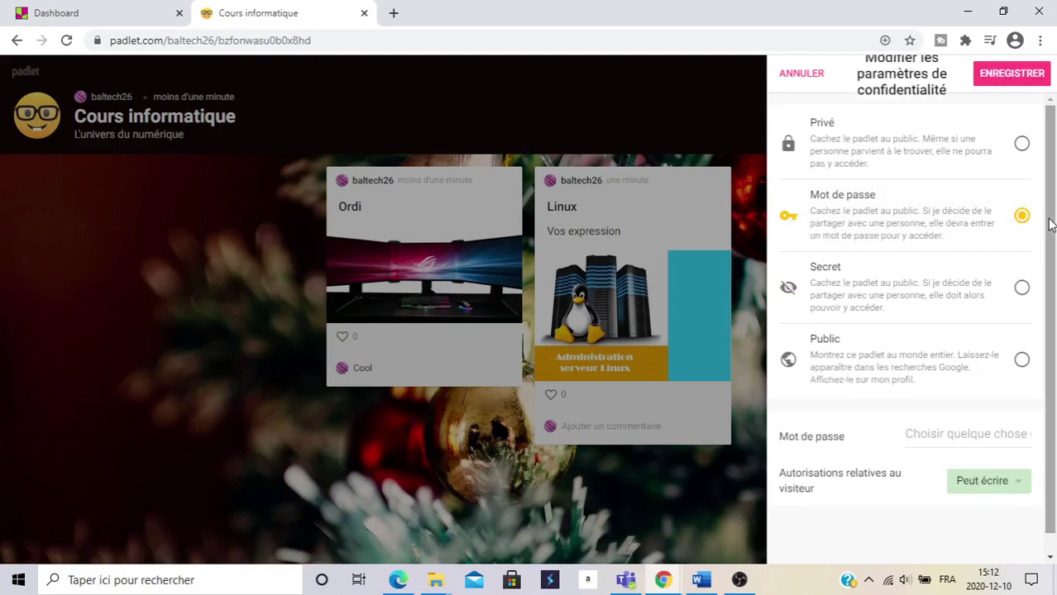
left_click(1023, 147)
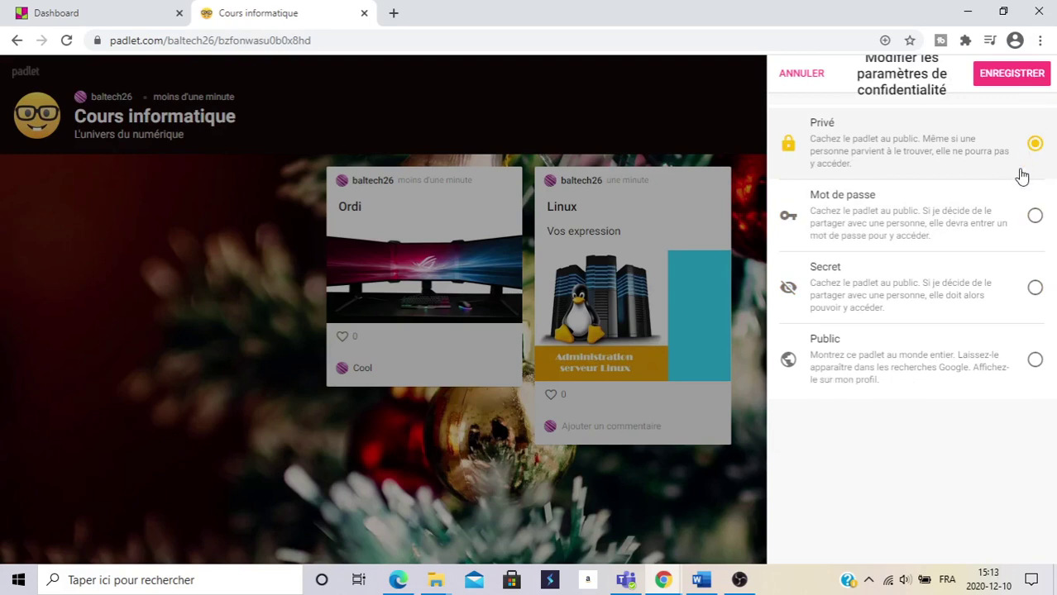
left_click(1035, 360)
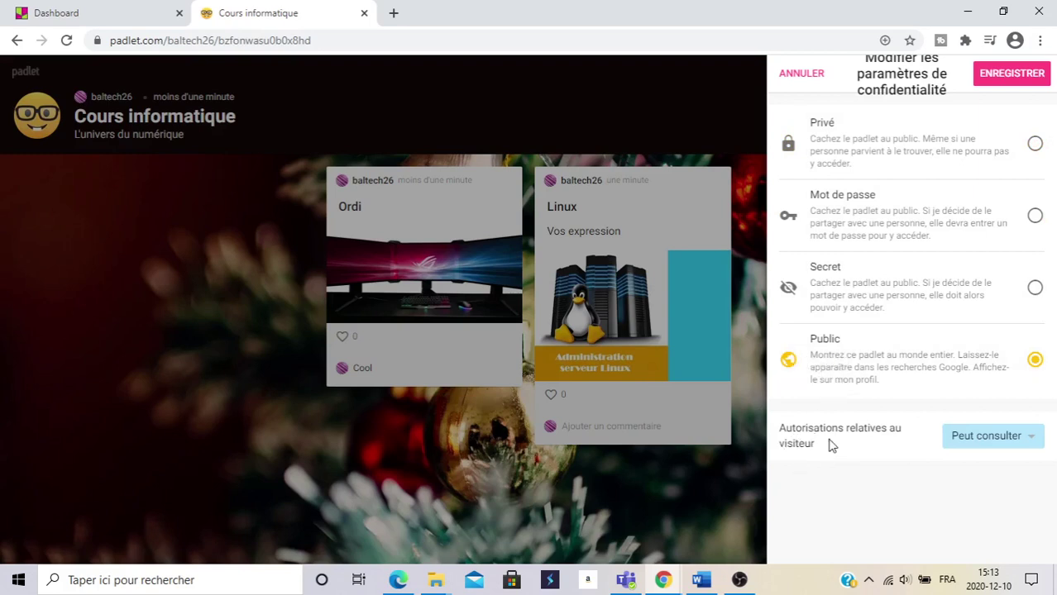
left_click(1035, 442)
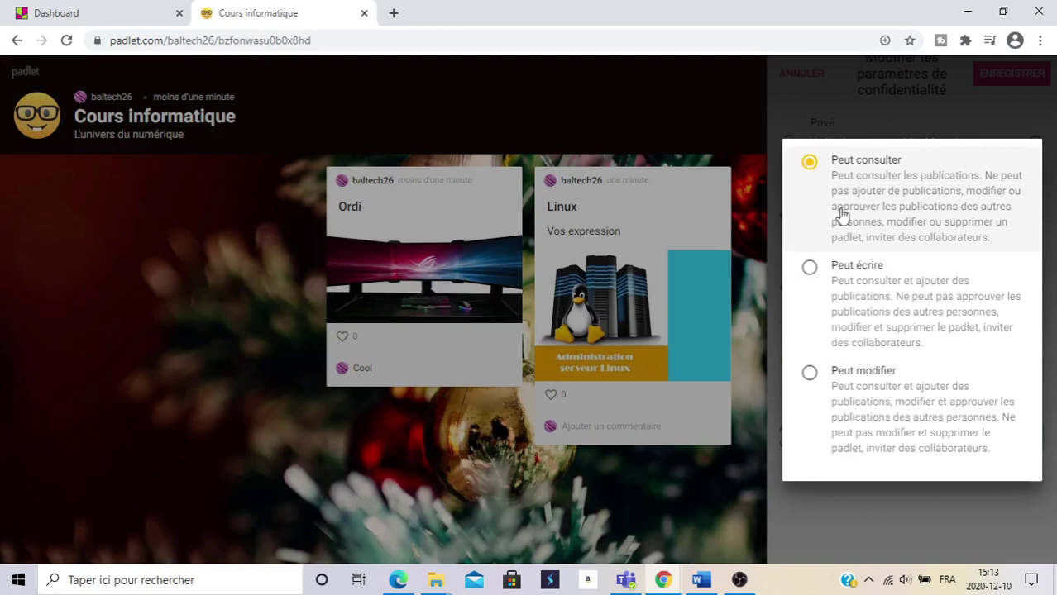
left_click(893, 177)
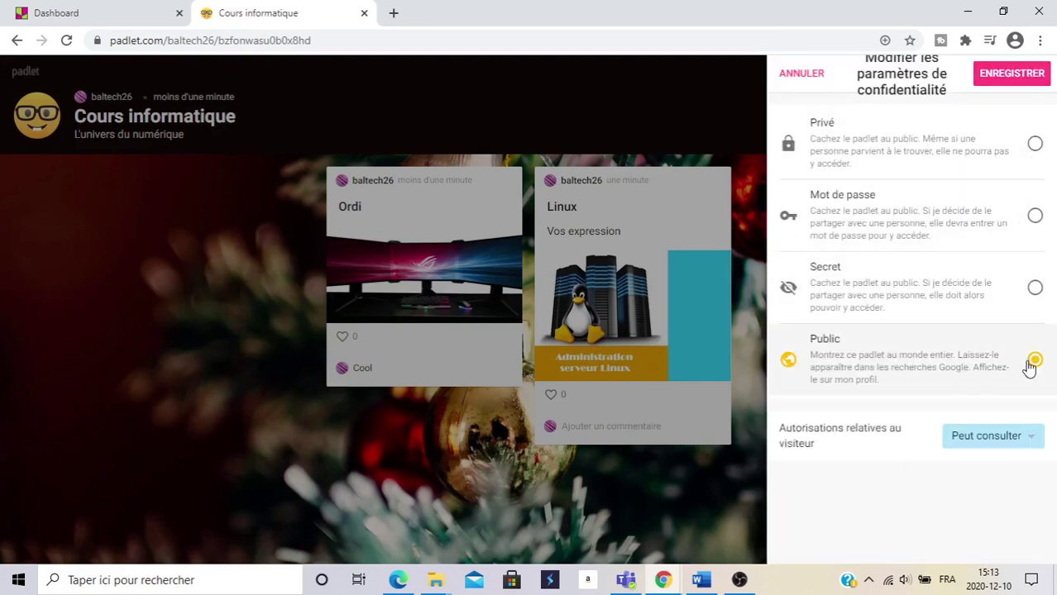
Step: Set the padlet's privacy to Privé, save the change and return to the sharing options
left_click(1036, 146)
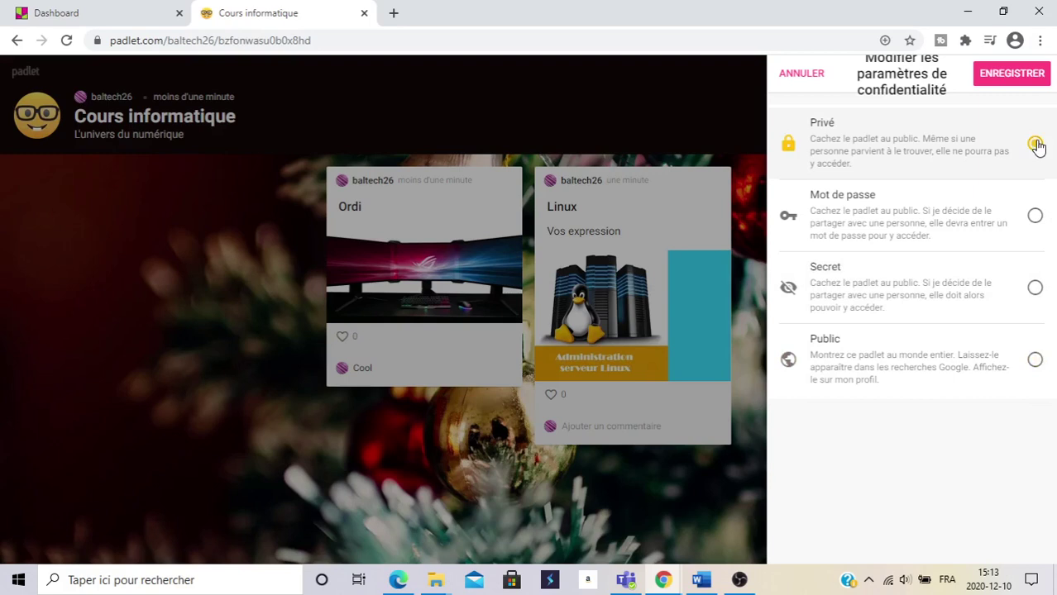
left_click(1014, 76)
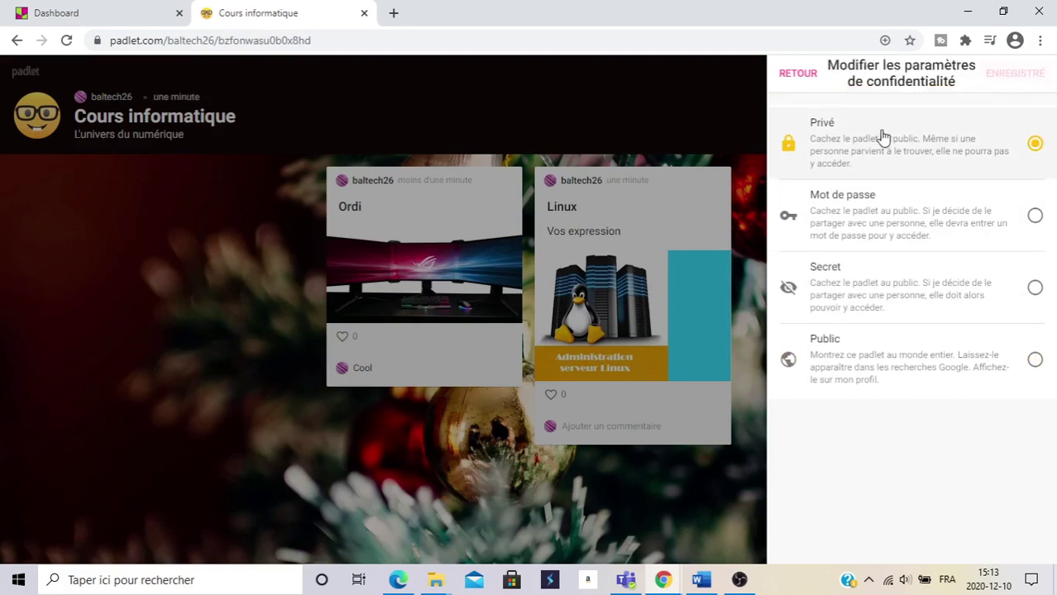
left_click(801, 75)
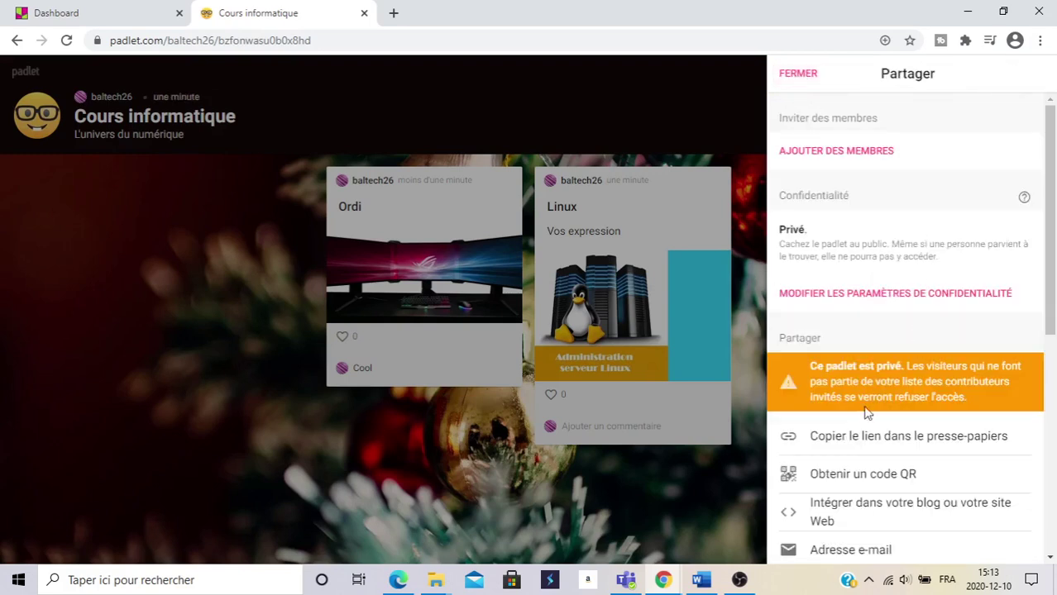
Step: Search for members to invite using "fr" and add the second matching person to the padlet's member list
scroll(876, 422, "down", 2)
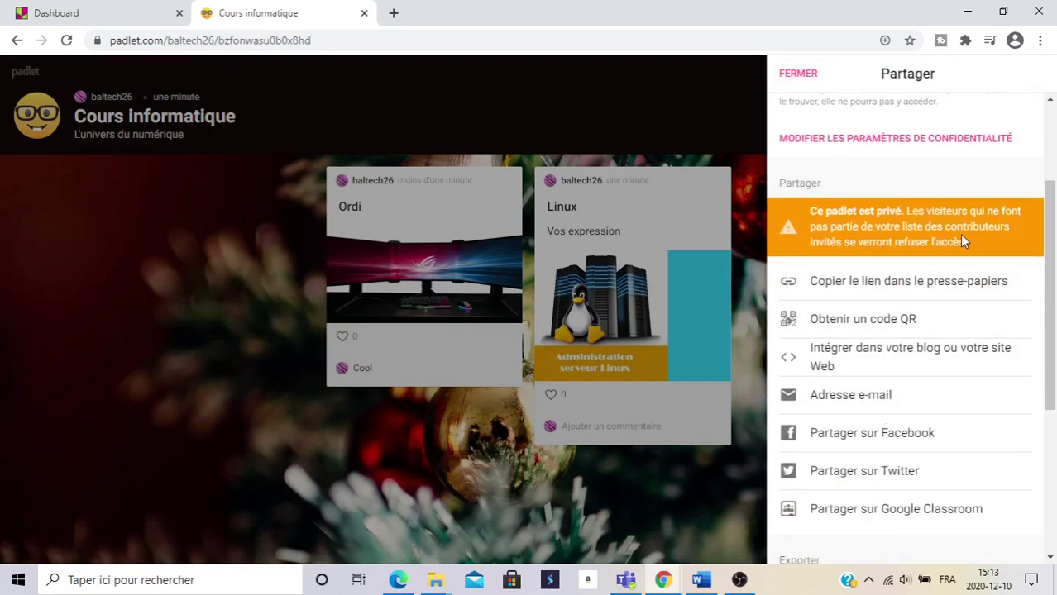
scroll(973, 234, "up", 2)
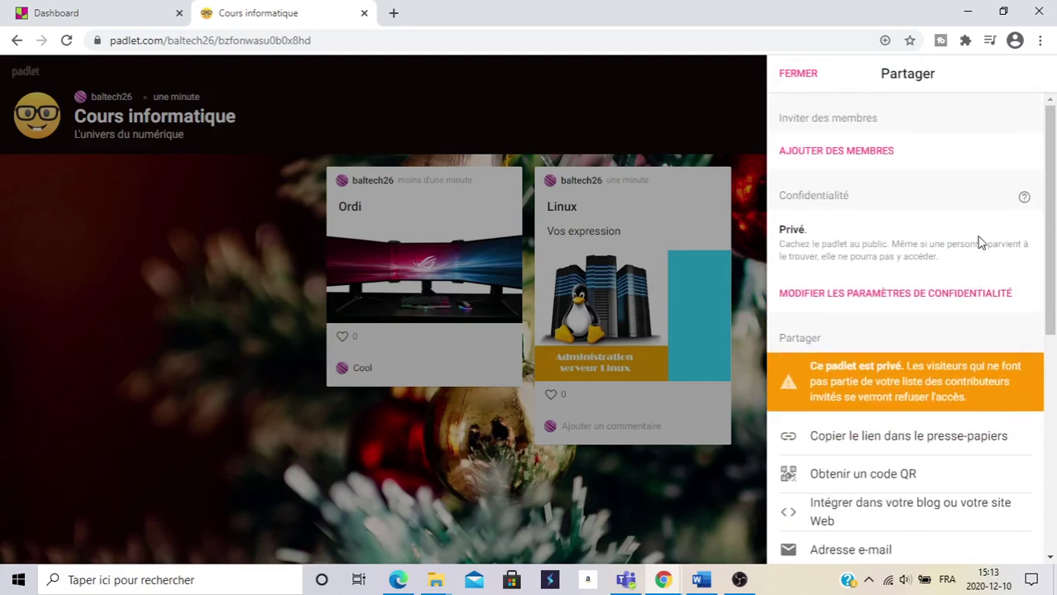
left_click(845, 158)
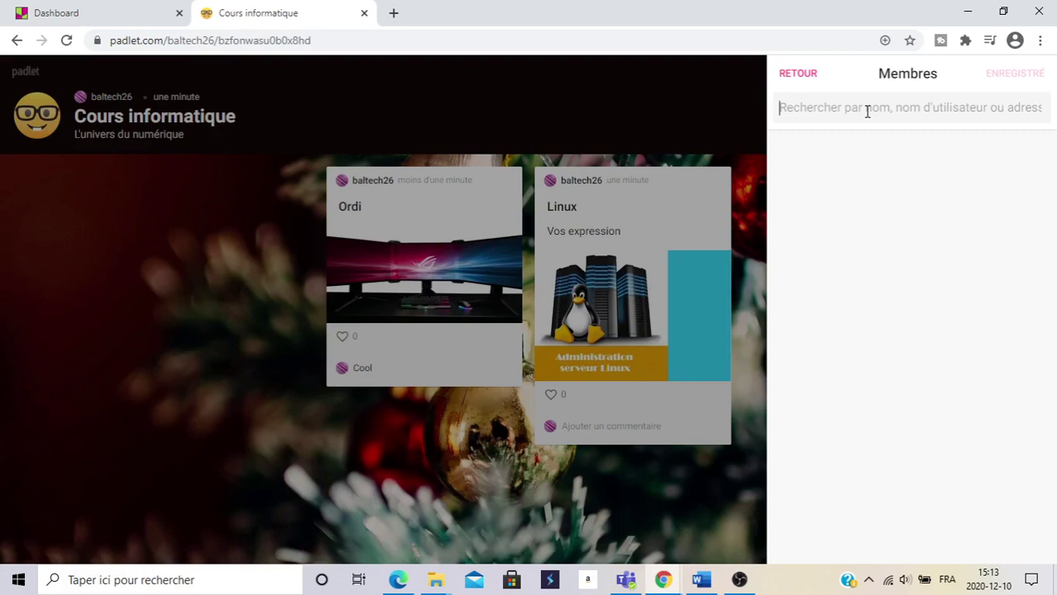
type("fr")
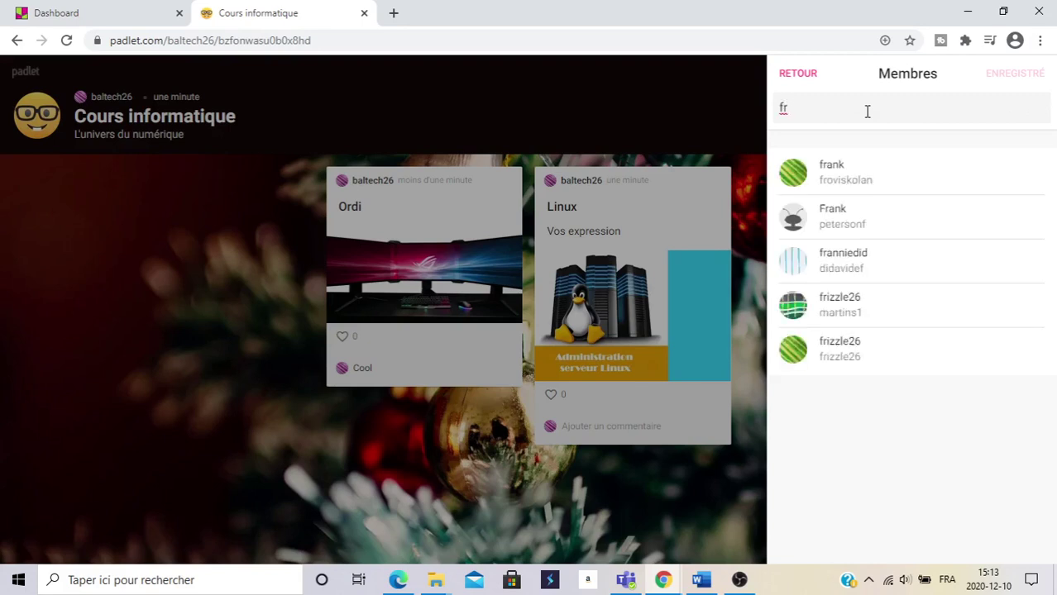
left_click(887, 225)
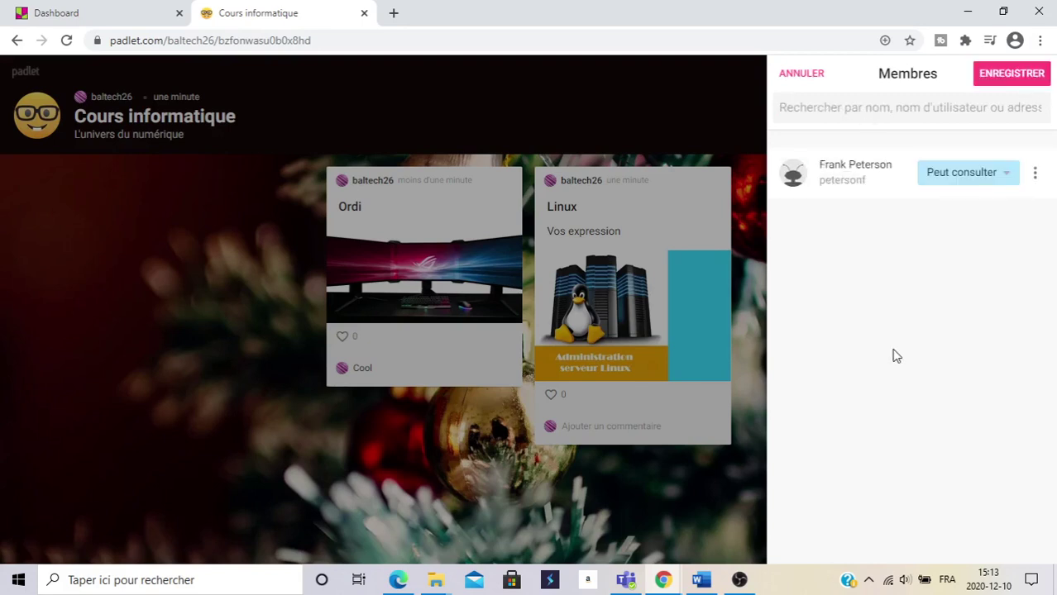
Step: Review the permission levels available for the added member, from Peut consulter to Peut administrer, keeping the selected level
left_click(1007, 174)
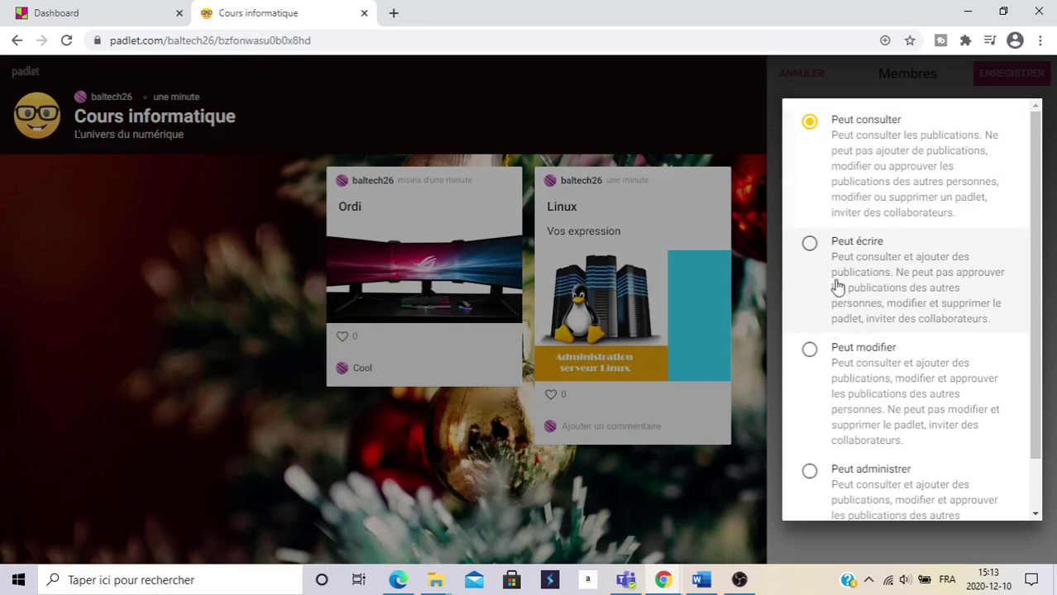
scroll(827, 447, "down", 1)
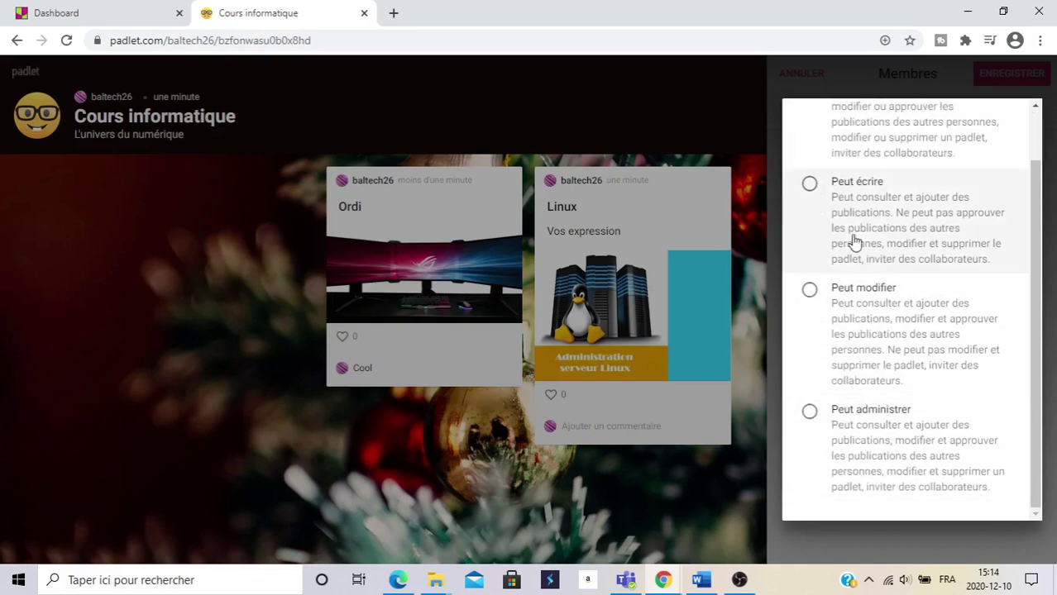
scroll(895, 374, "up", 1)
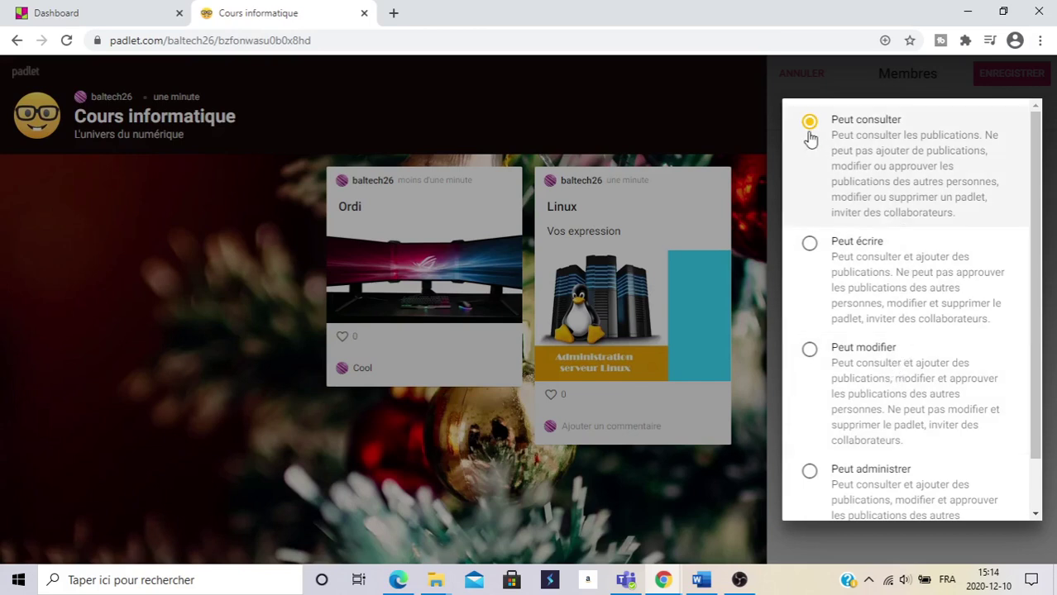
left_click(953, 544)
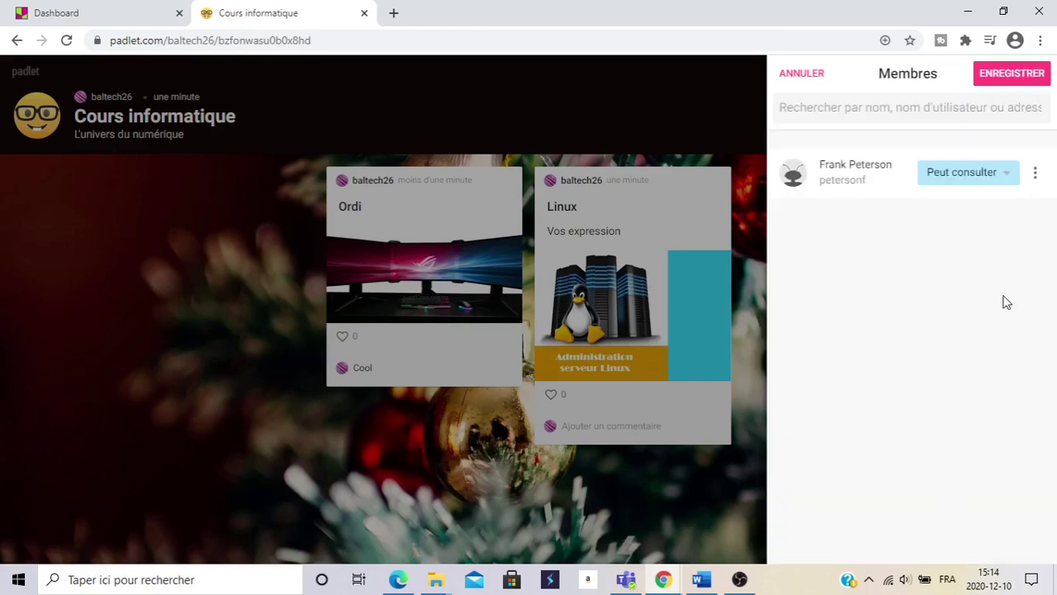
Step: Remove the added person from the member list and return to the sharing options
left_click(1034, 172)
left_click(934, 201)
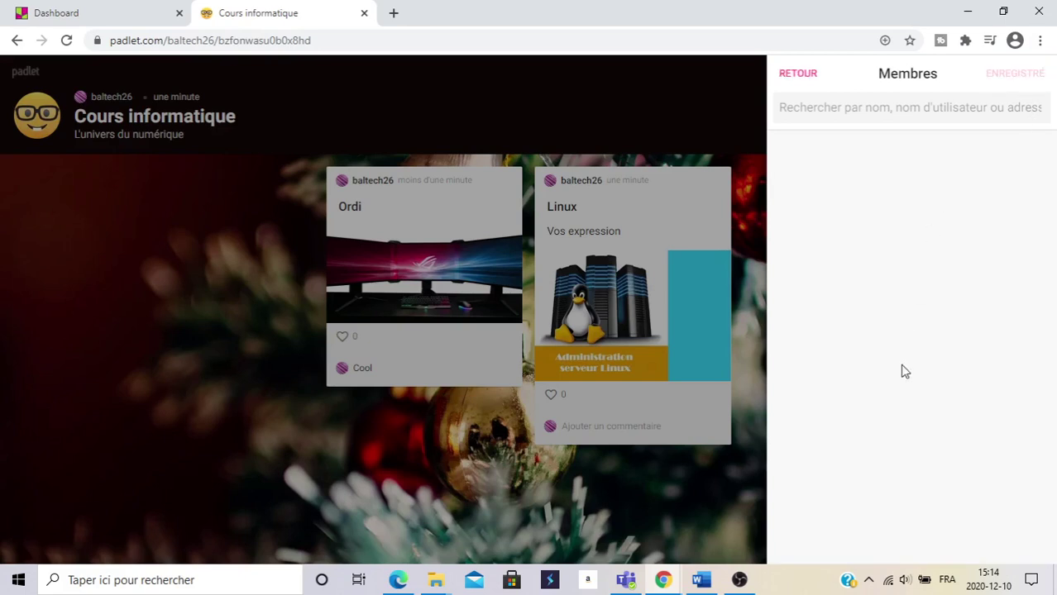
left_click(806, 79)
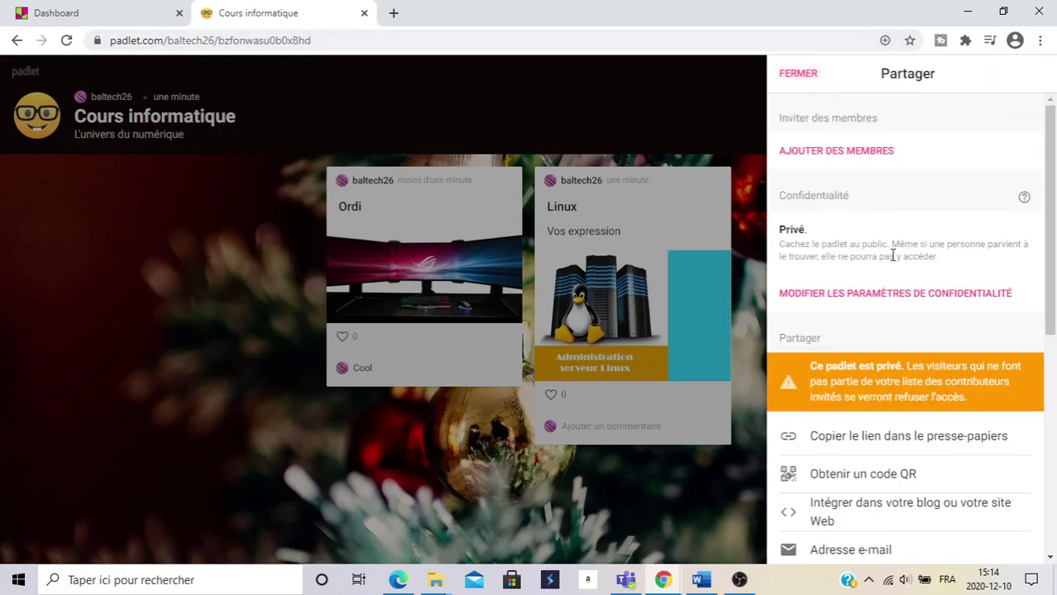
Step: Look over the padlet's sharing and export options, including image, PDF, CSV and Excel, and close them
scroll(885, 298, "down", 1)
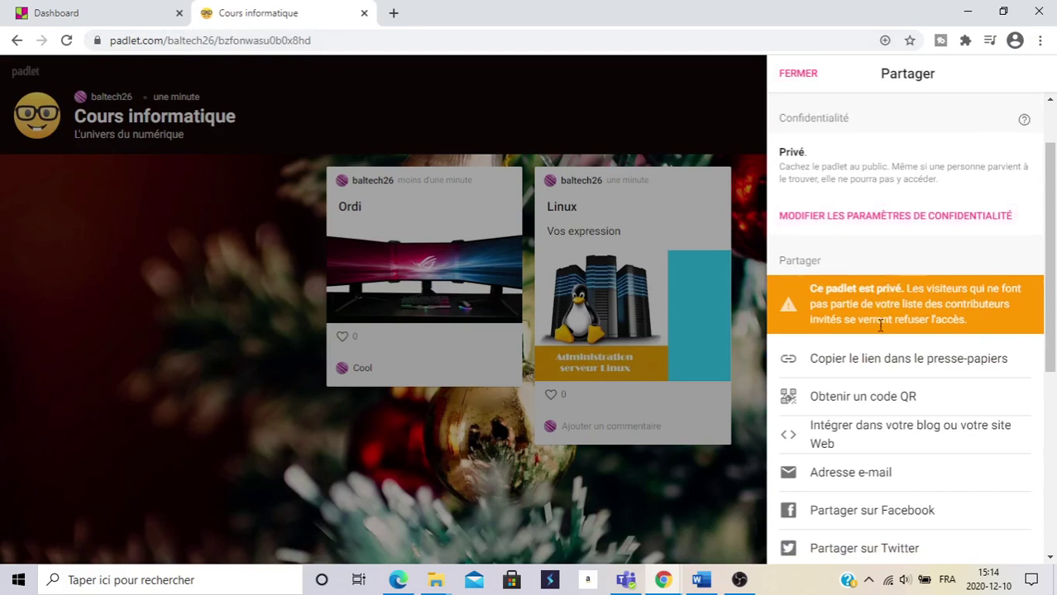
scroll(862, 312, "down", 4)
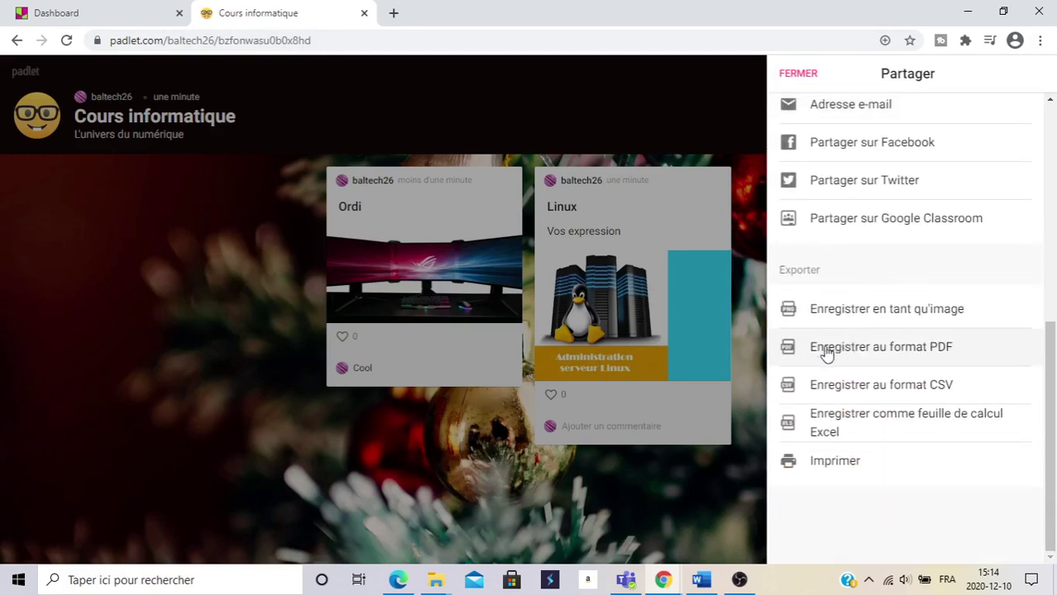
left_click(730, 142)
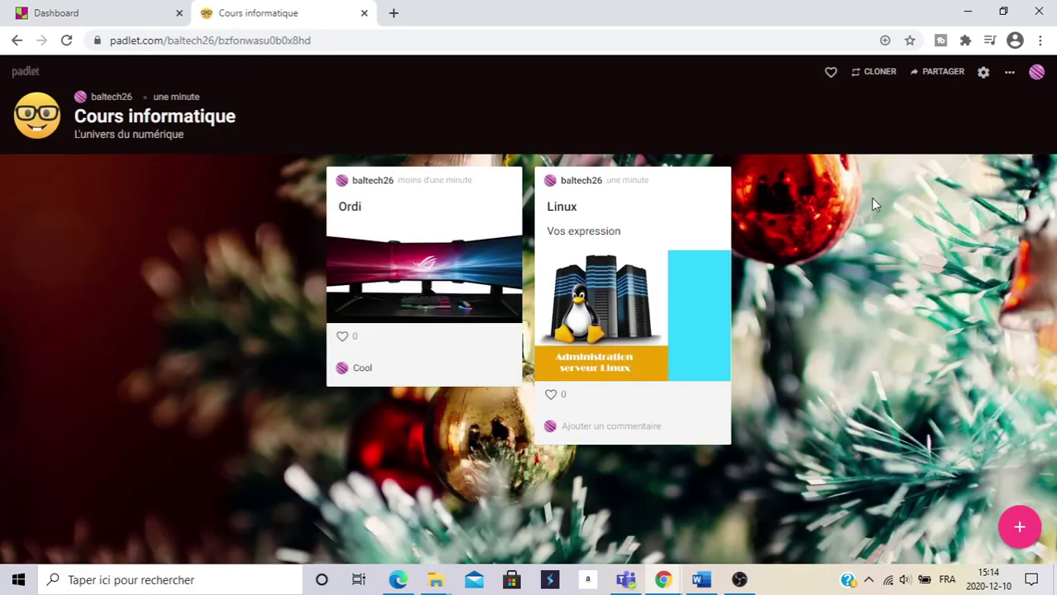
Step: Examine the additional actions available for the Cours informatique padlet, such as cloning, archiving and deleting, without applying any
left_click(1009, 77)
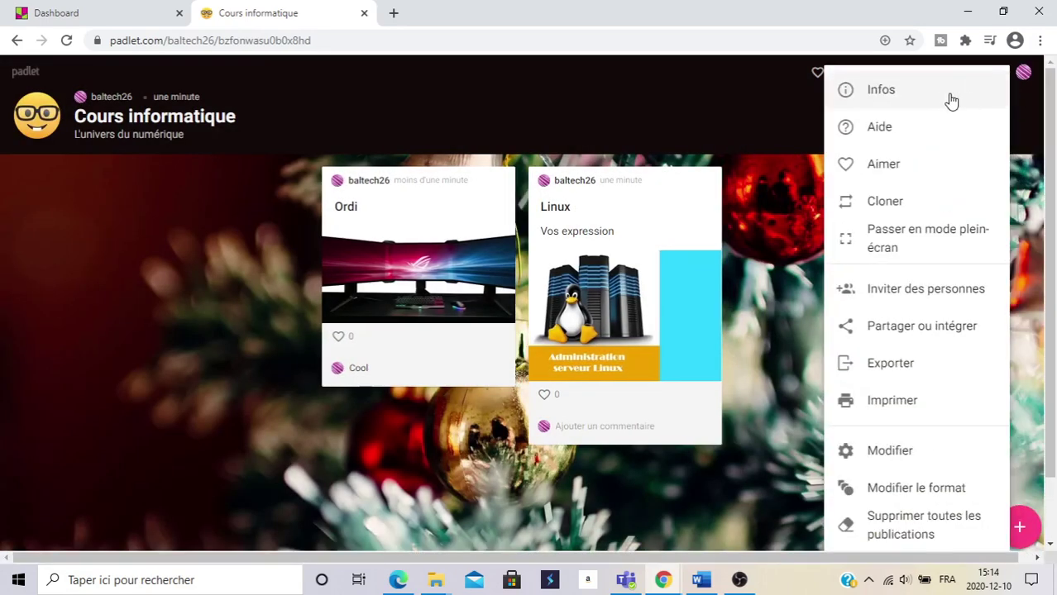
scroll(902, 237, "down", 1)
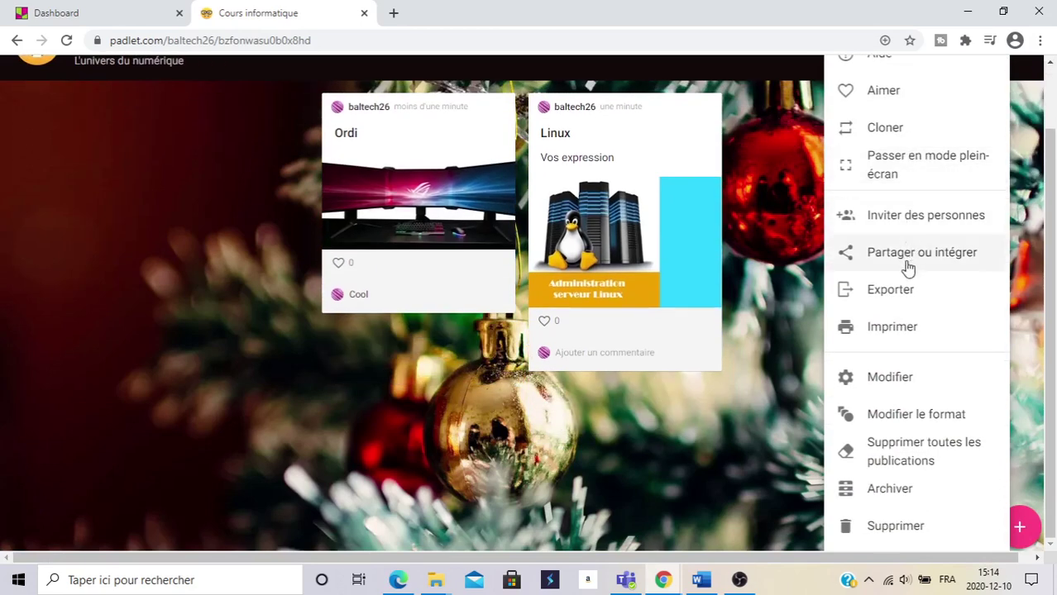
left_click(806, 370)
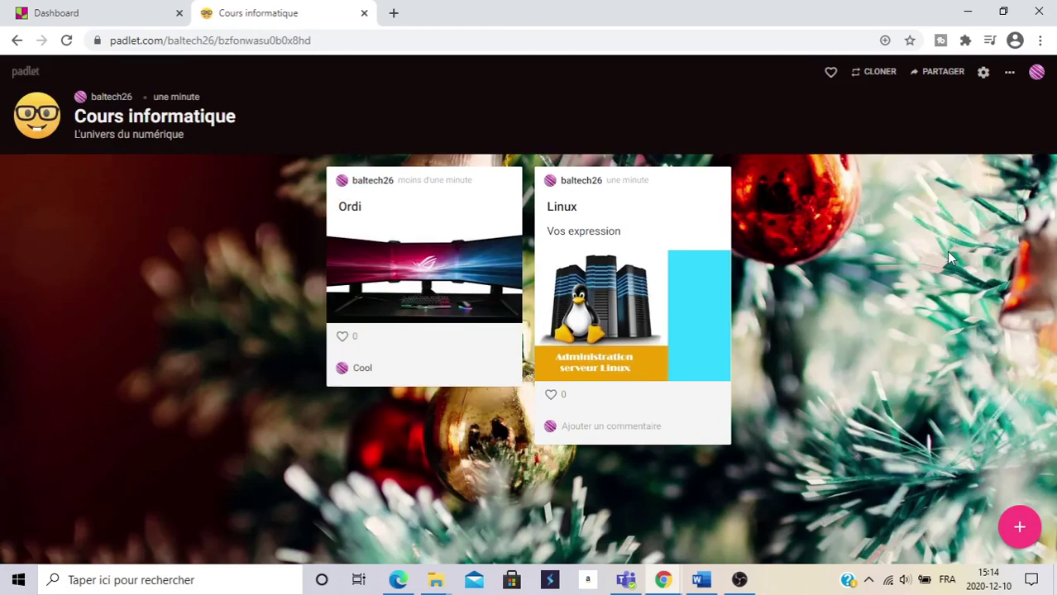
Step: Create a second padlet in the Toile format from the dashboard, keep its default title and description, and return to the dashboard
left_click(29, 75)
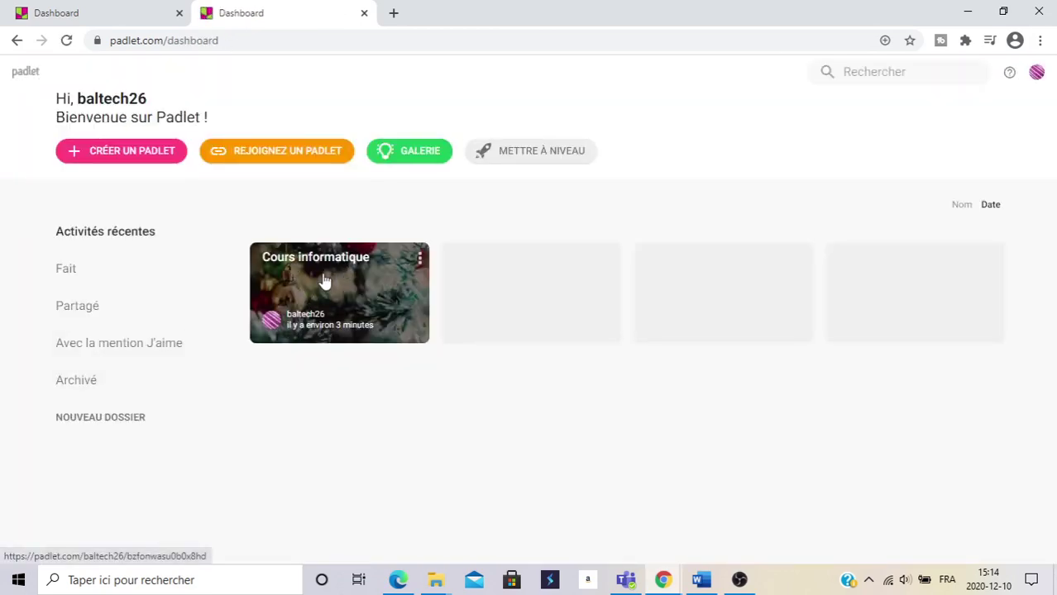
left_click(76, 155)
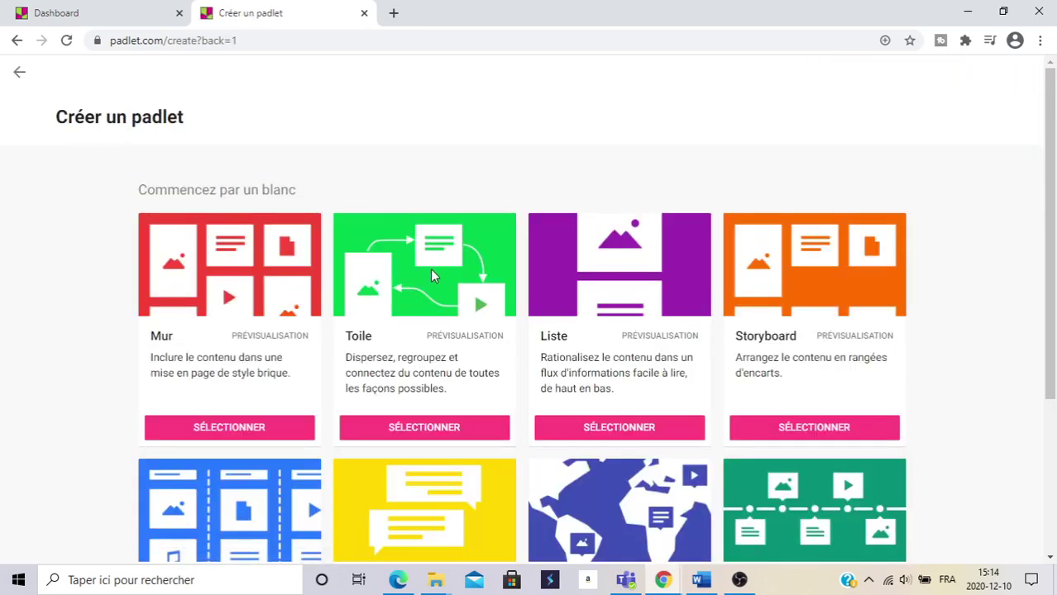
left_click(421, 429)
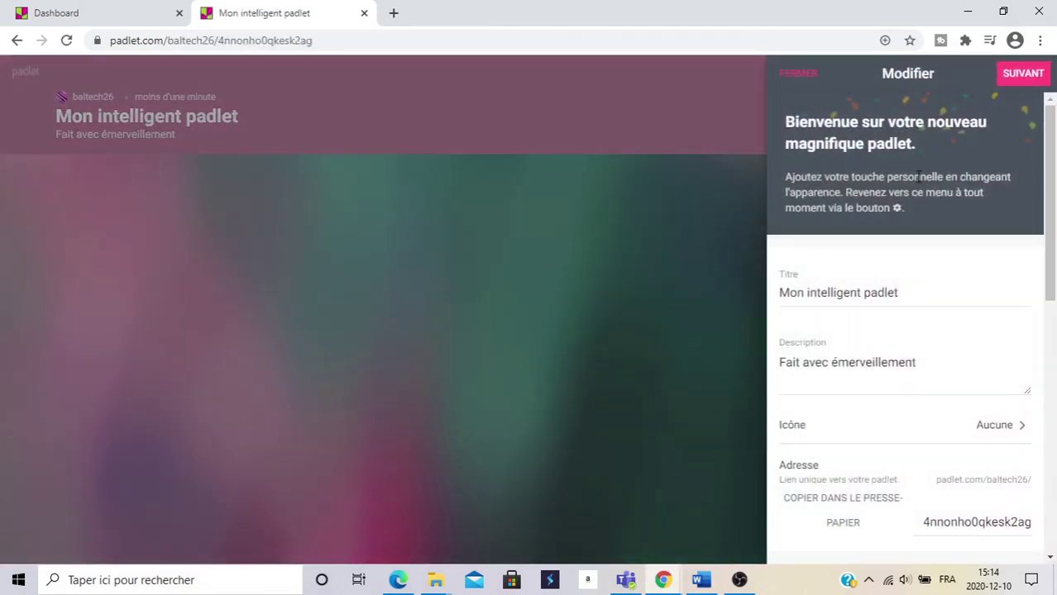
left_click(1012, 75)
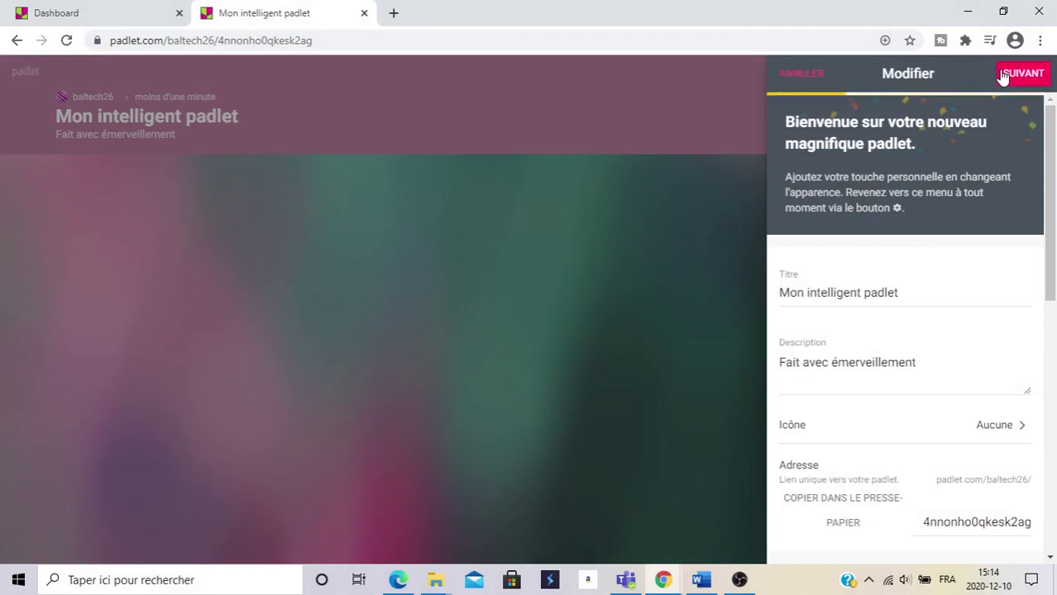
left_click(904, 297)
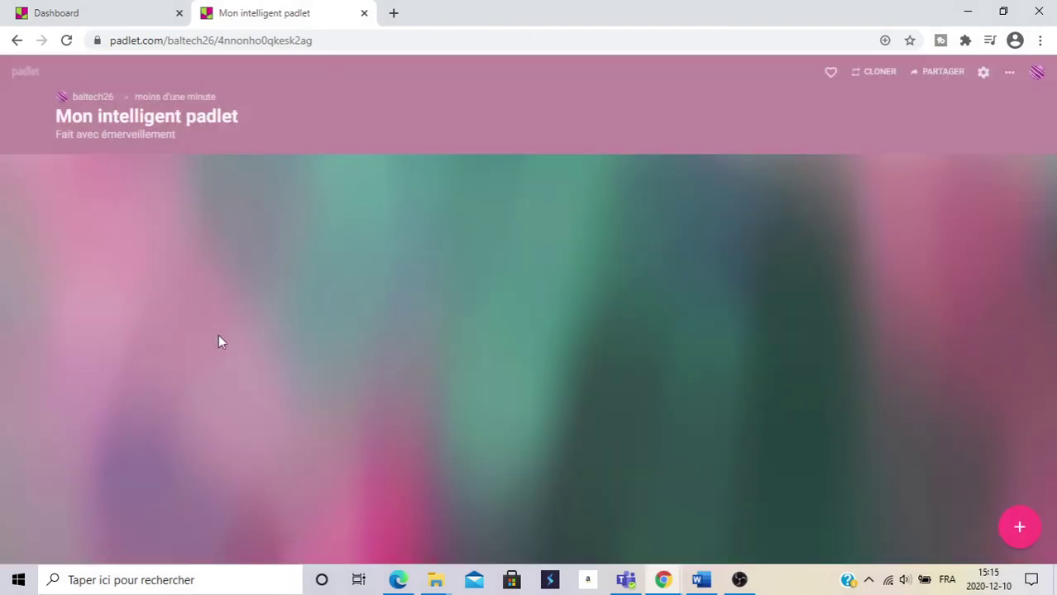
left_click(26, 74)
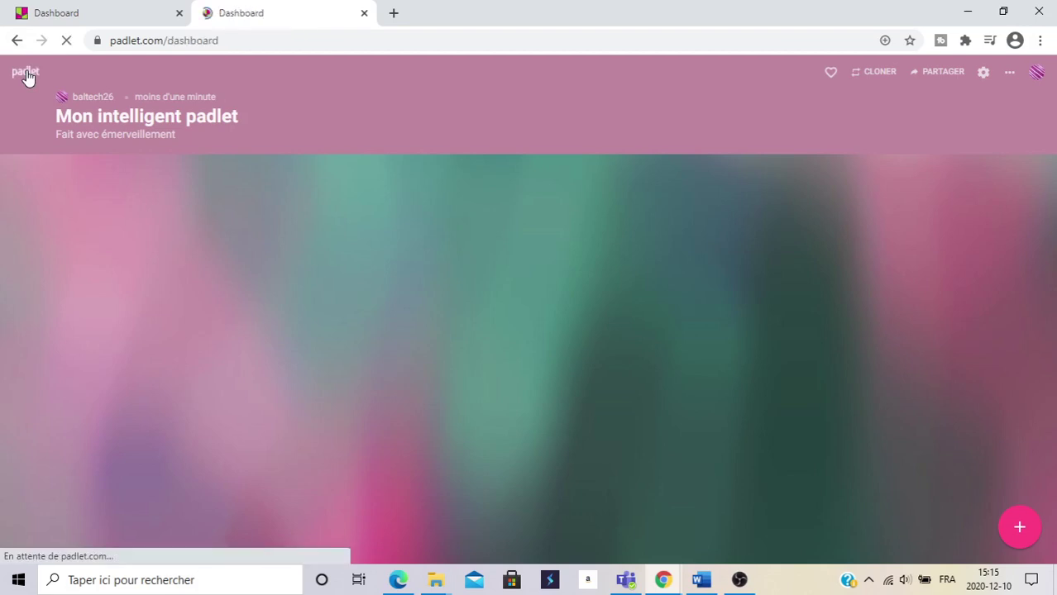